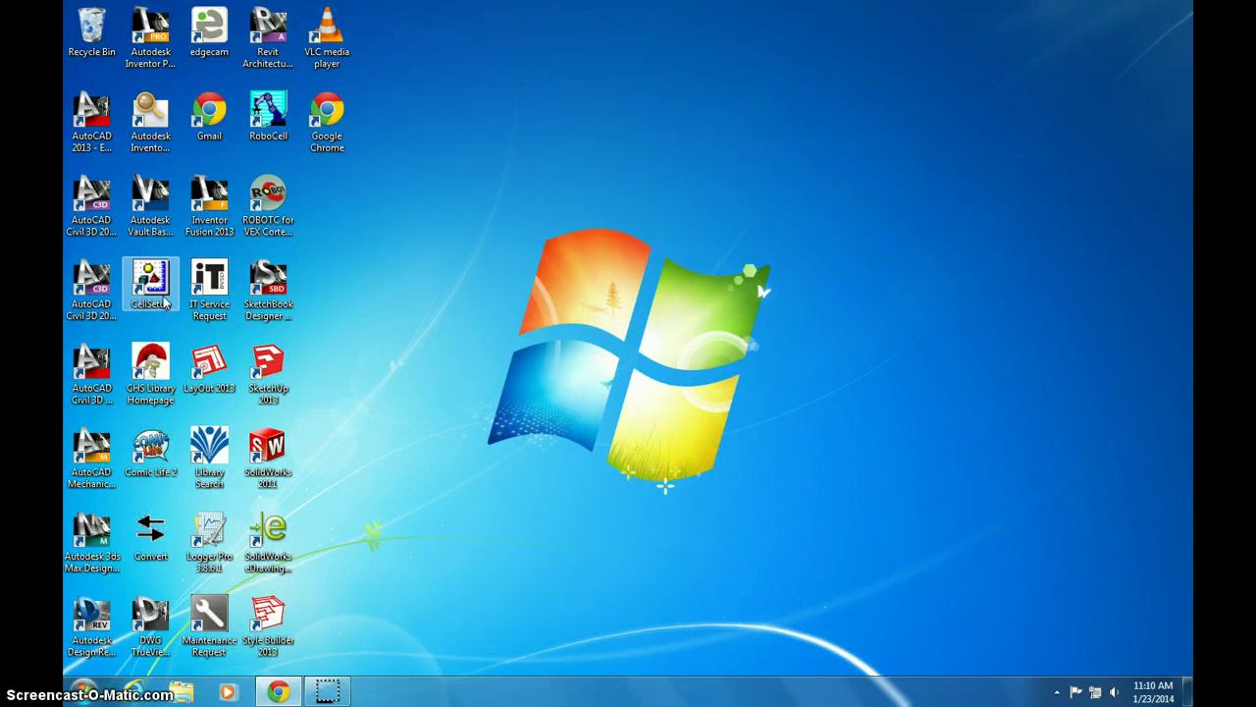
Step: Launch CellSetup from its desktop icon
double_click(137, 282)
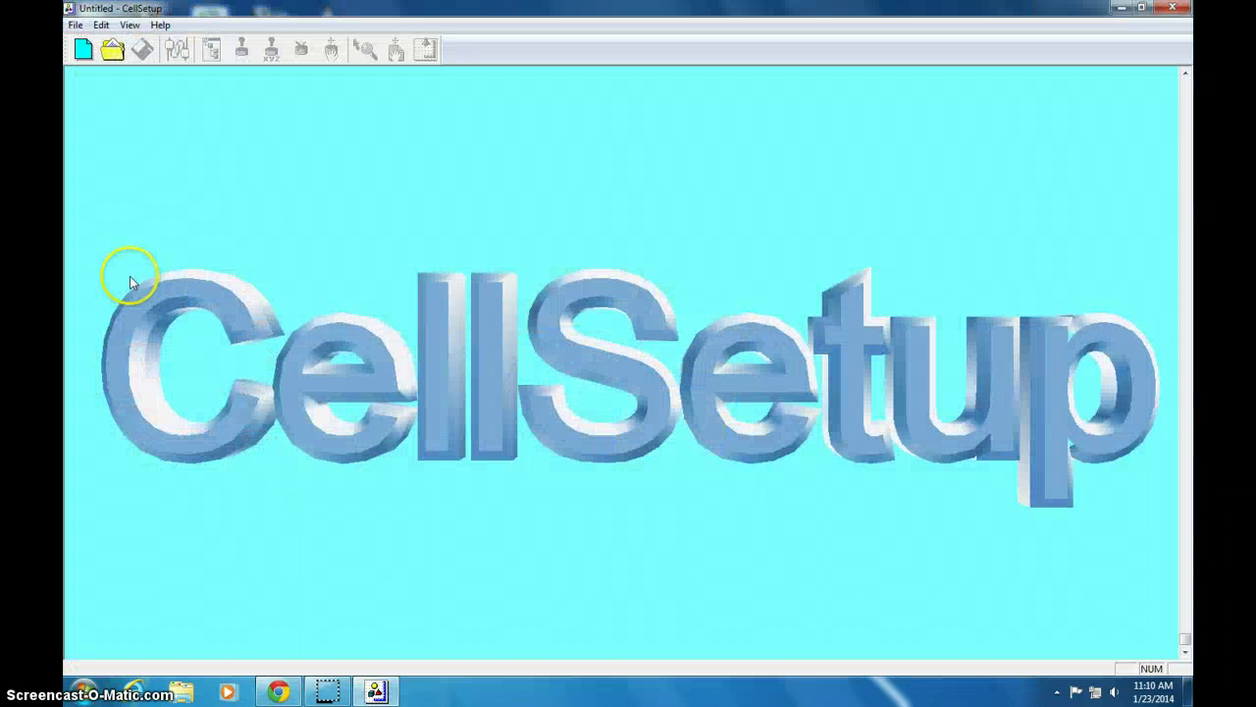
Step: Create a new workcell with ER 4u selected as the robot
left_click(85, 49)
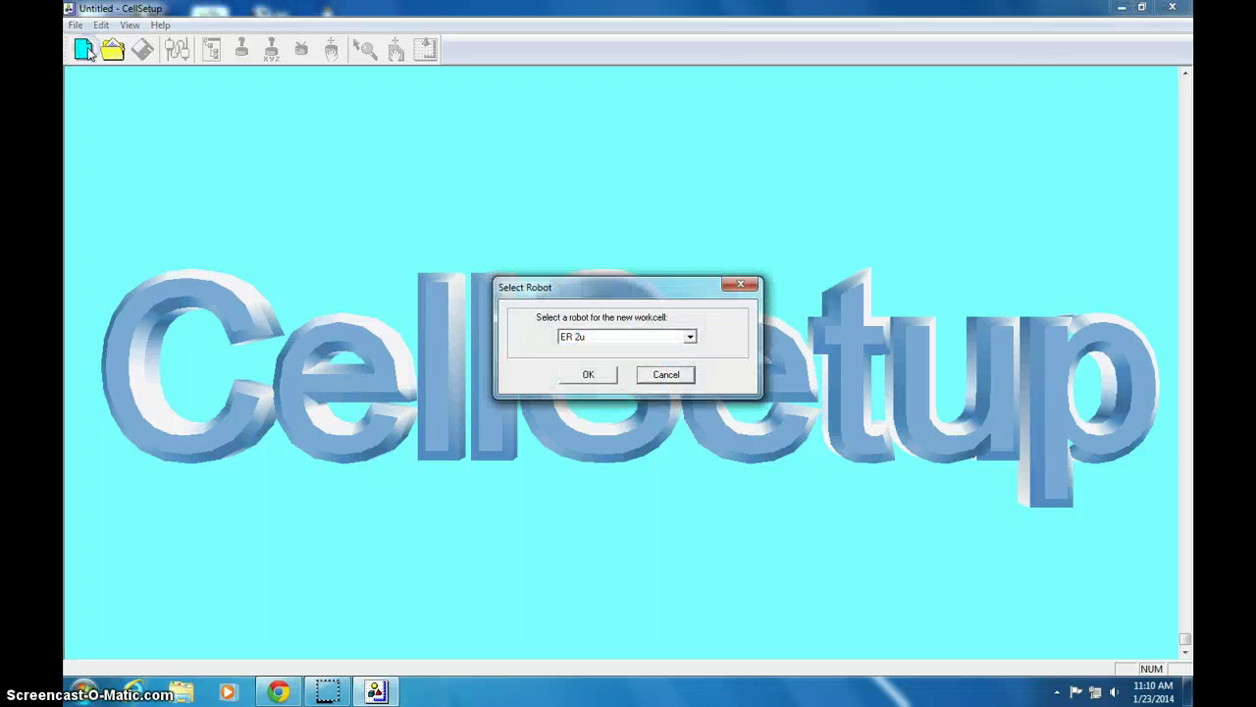
left_click(573, 337)
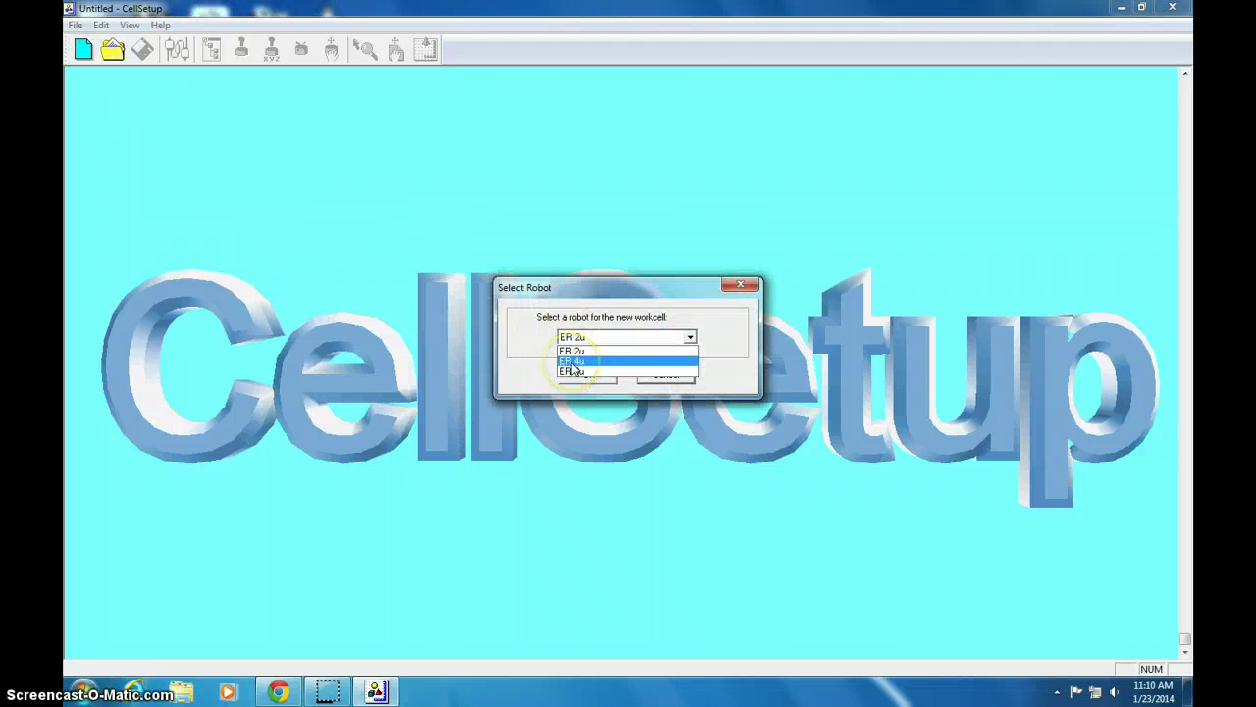
left_click(572, 361)
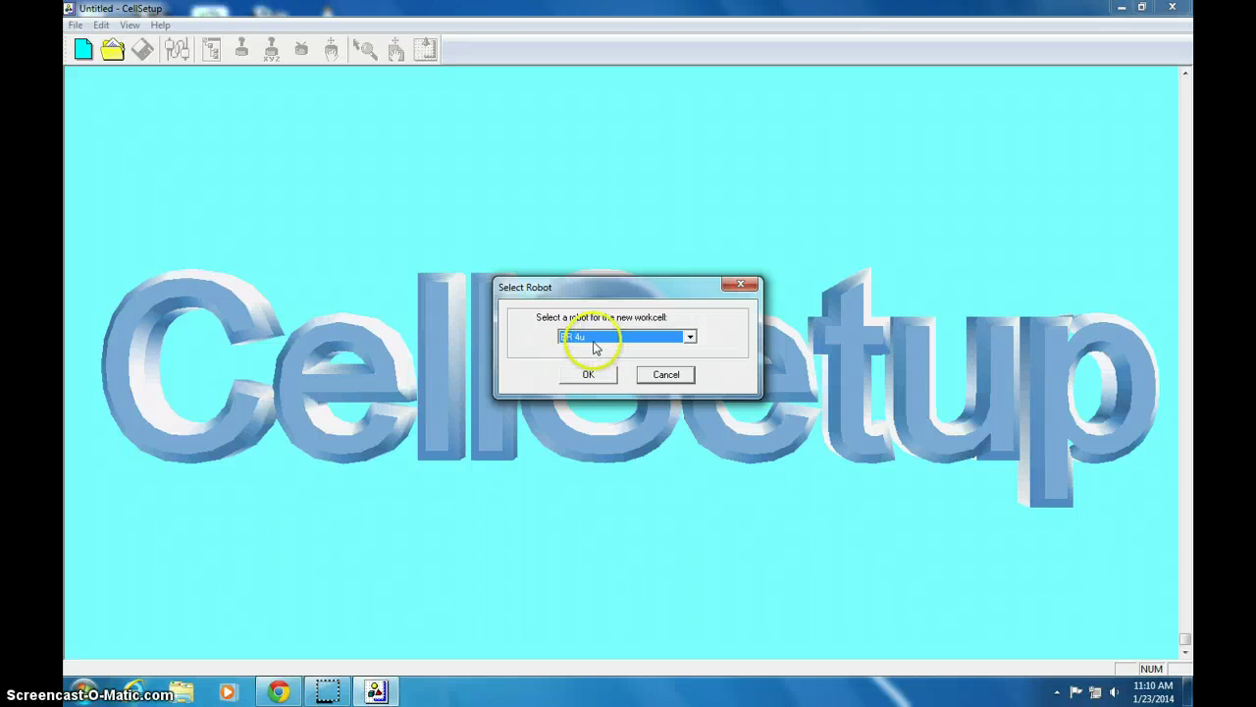
left_click(589, 373)
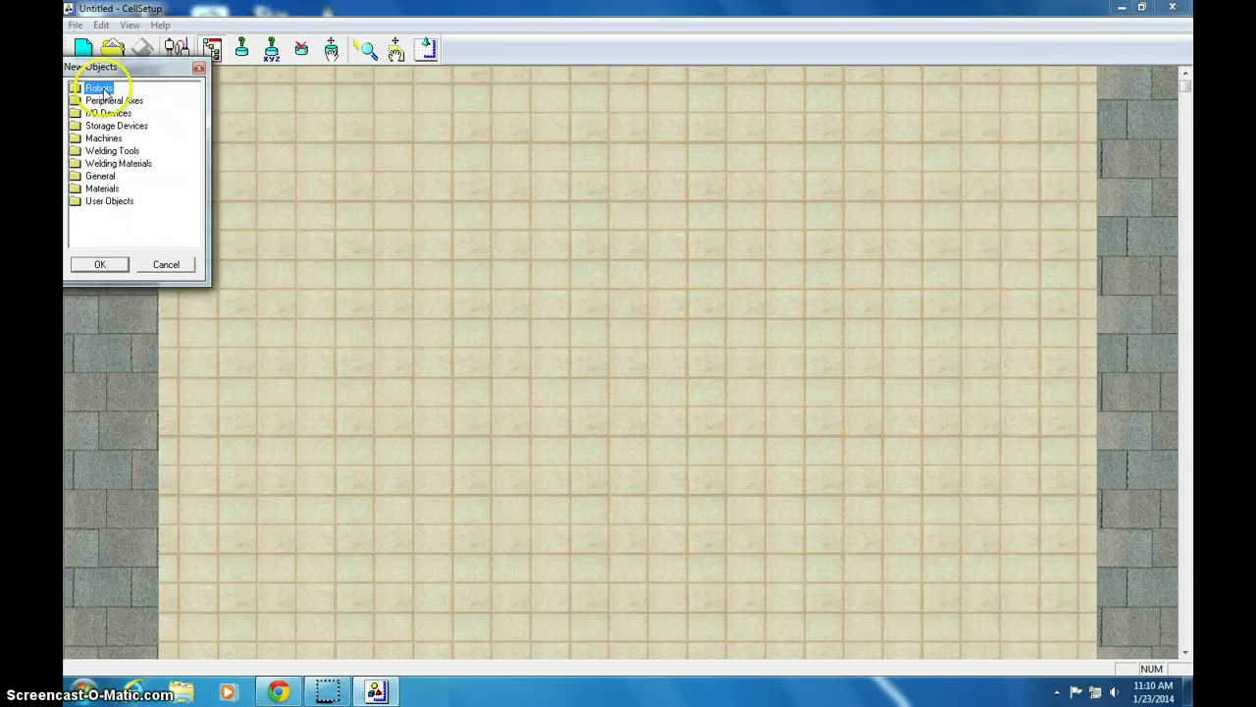
Step: Add ROBOT1, an ER 4u with No Slidebase, onto the workcell floor
double_click(102, 89)
double_click(102, 101)
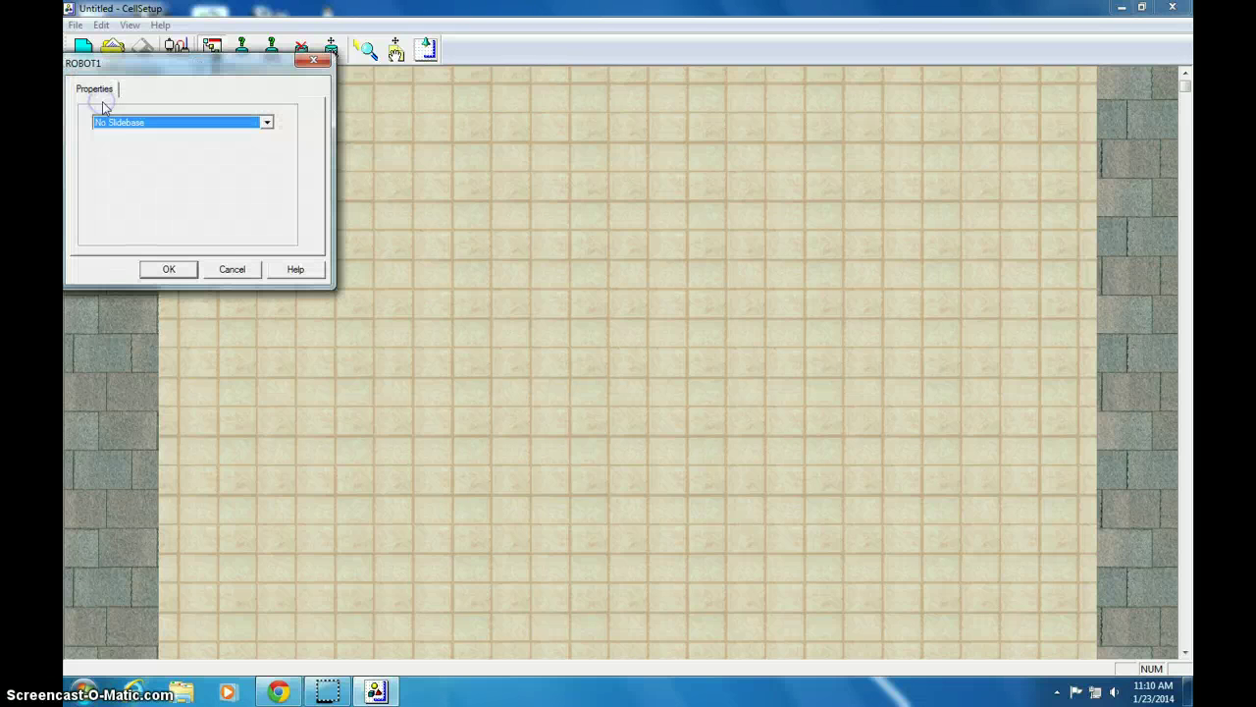
left_click(148, 129)
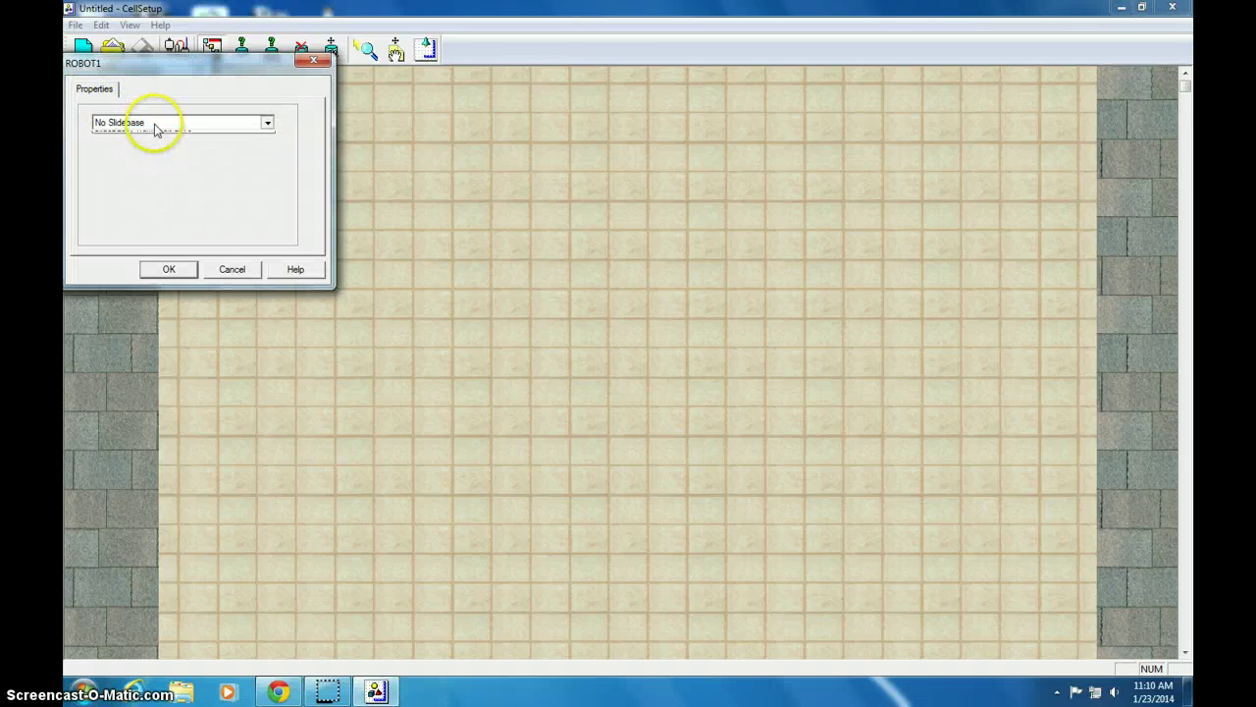
left_click(154, 129)
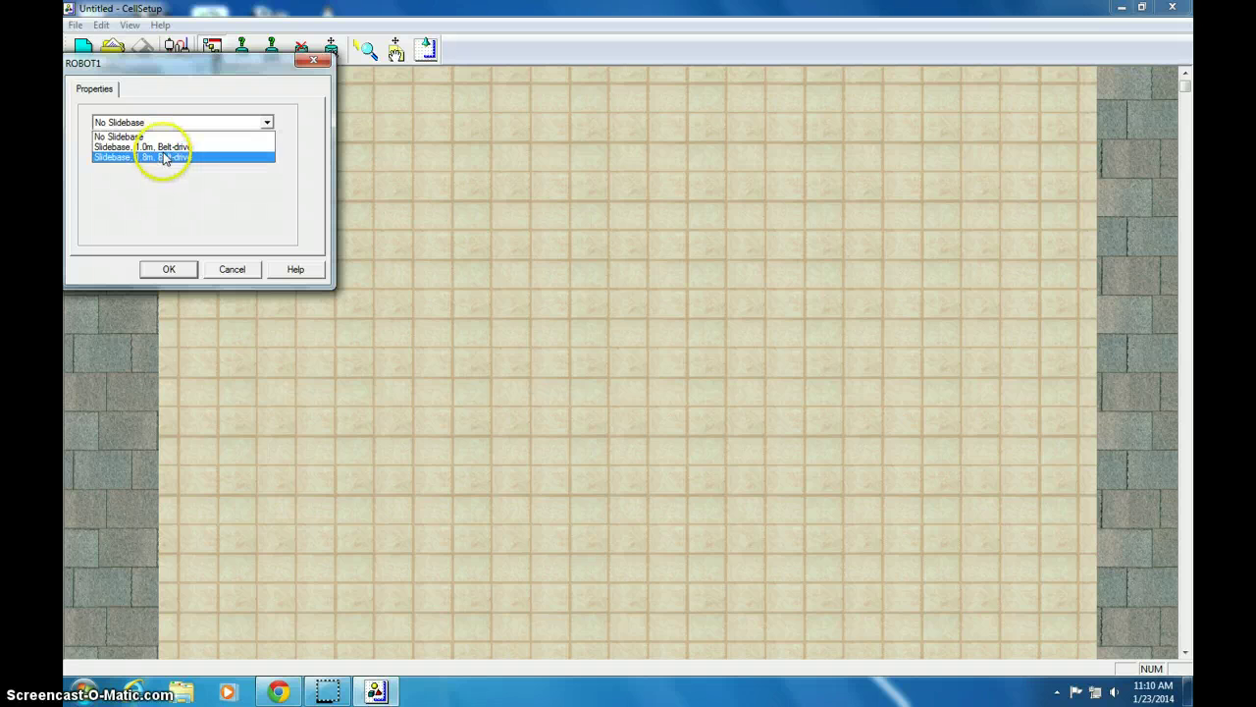
left_click(156, 141)
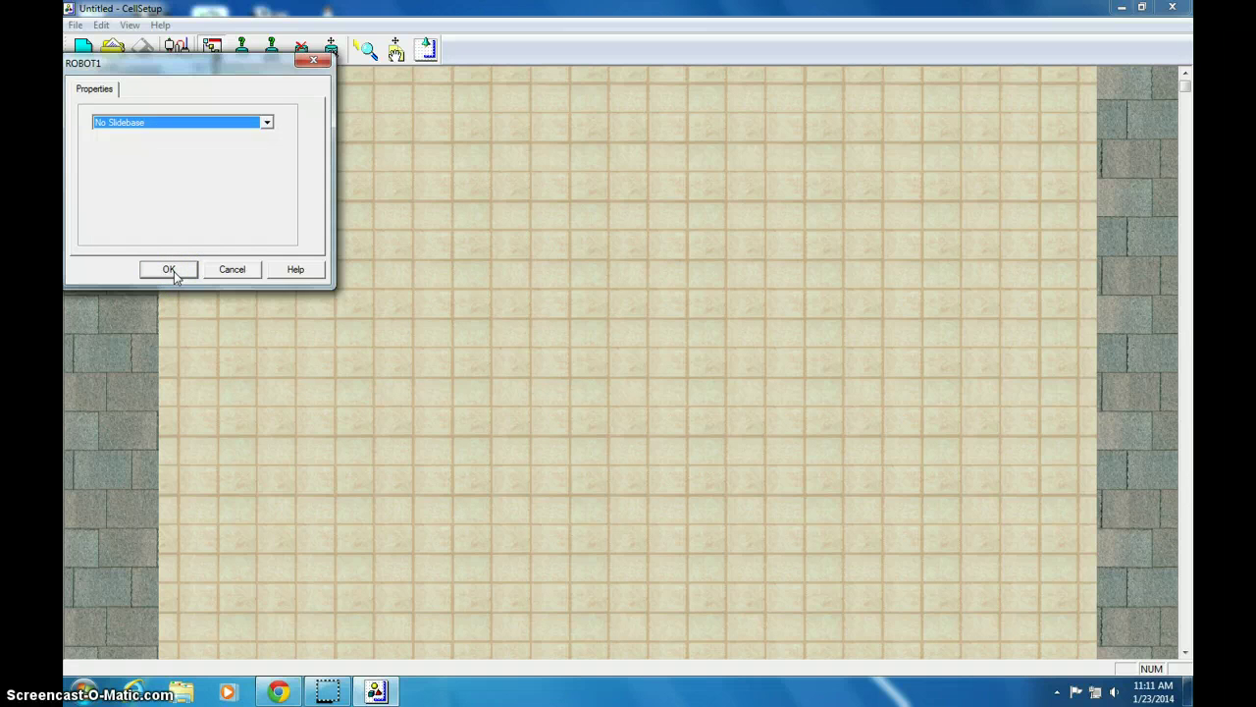
left_click(169, 270)
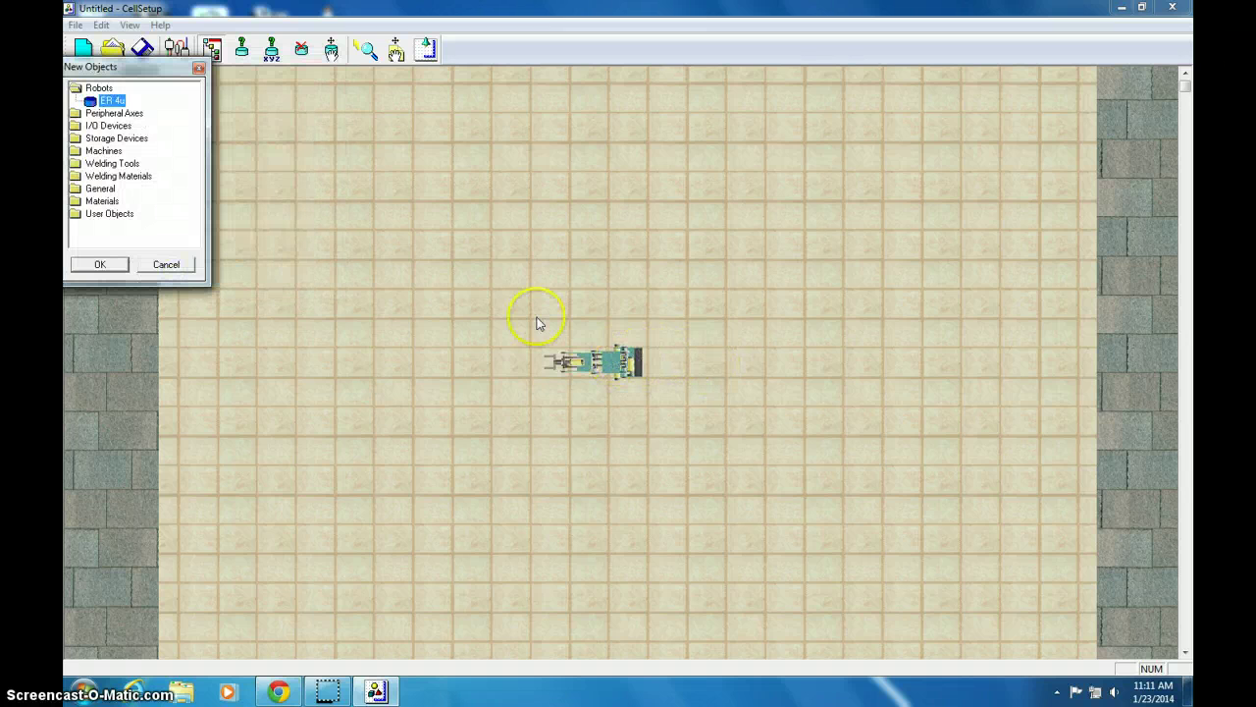
Step: Place a yellow 1000 x 1000 mm table around the robot and nudge it slightly down
double_click(100, 188)
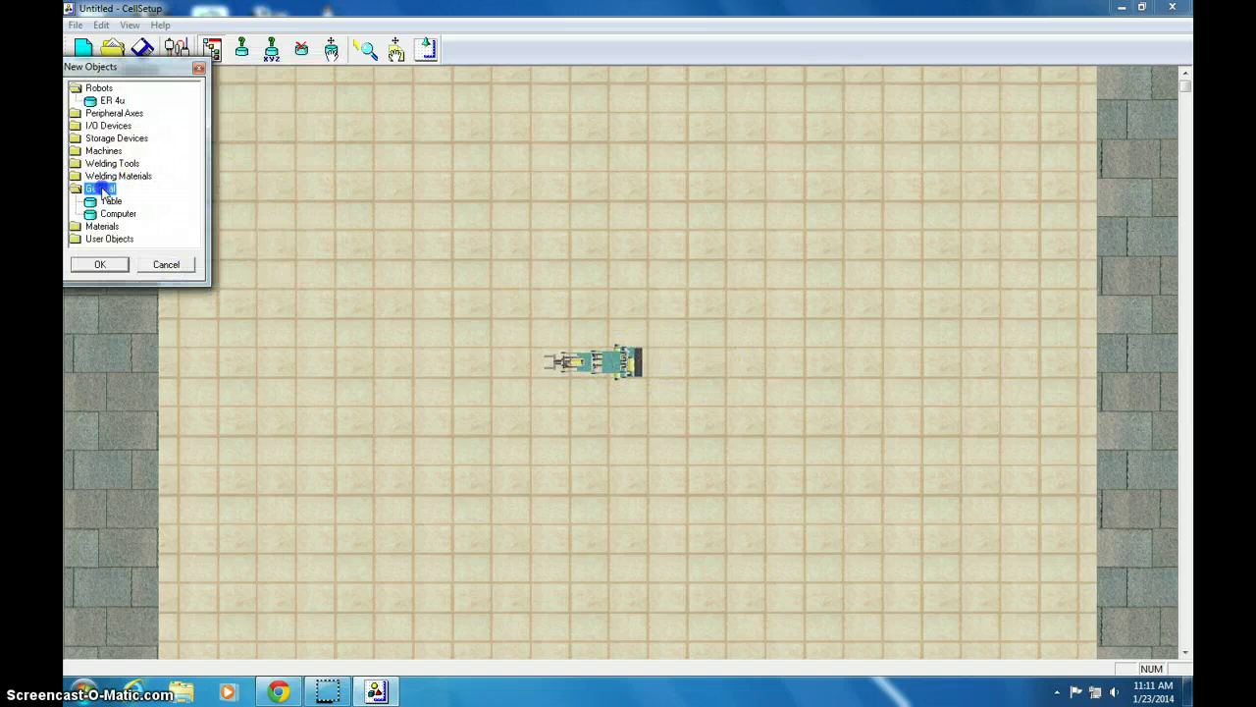
left_click(95, 203)
double_click(95, 202)
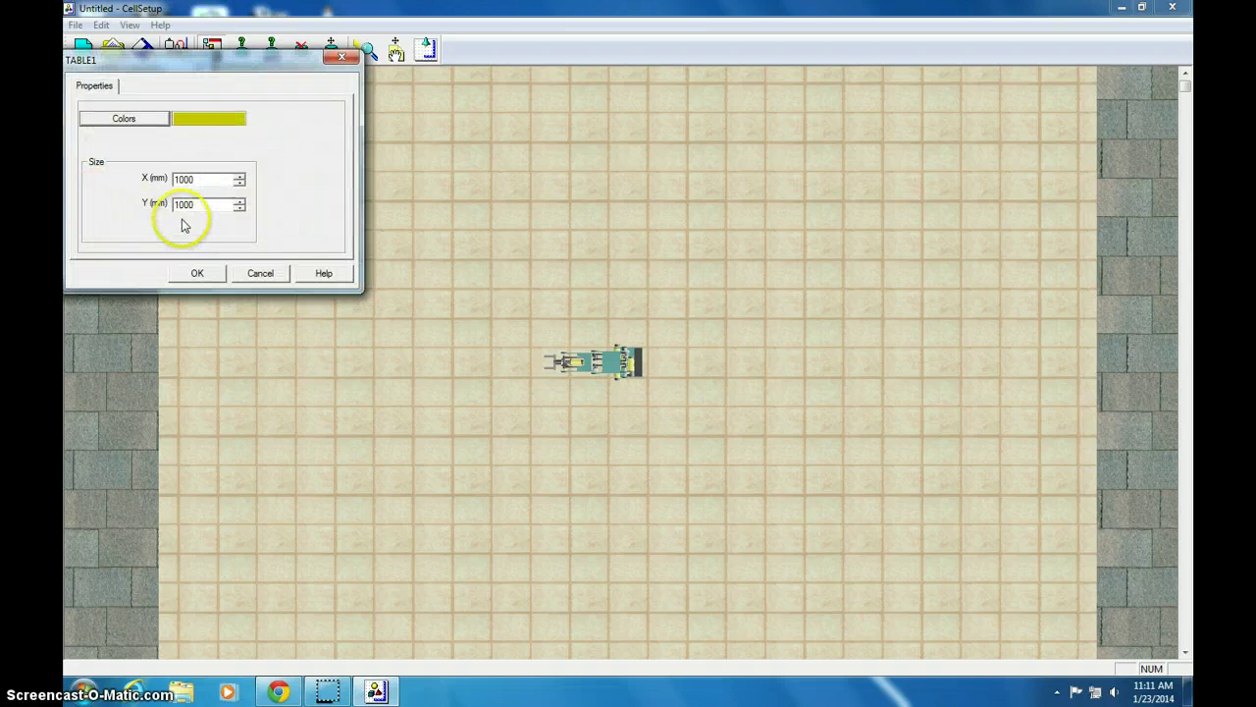
left_click(198, 273)
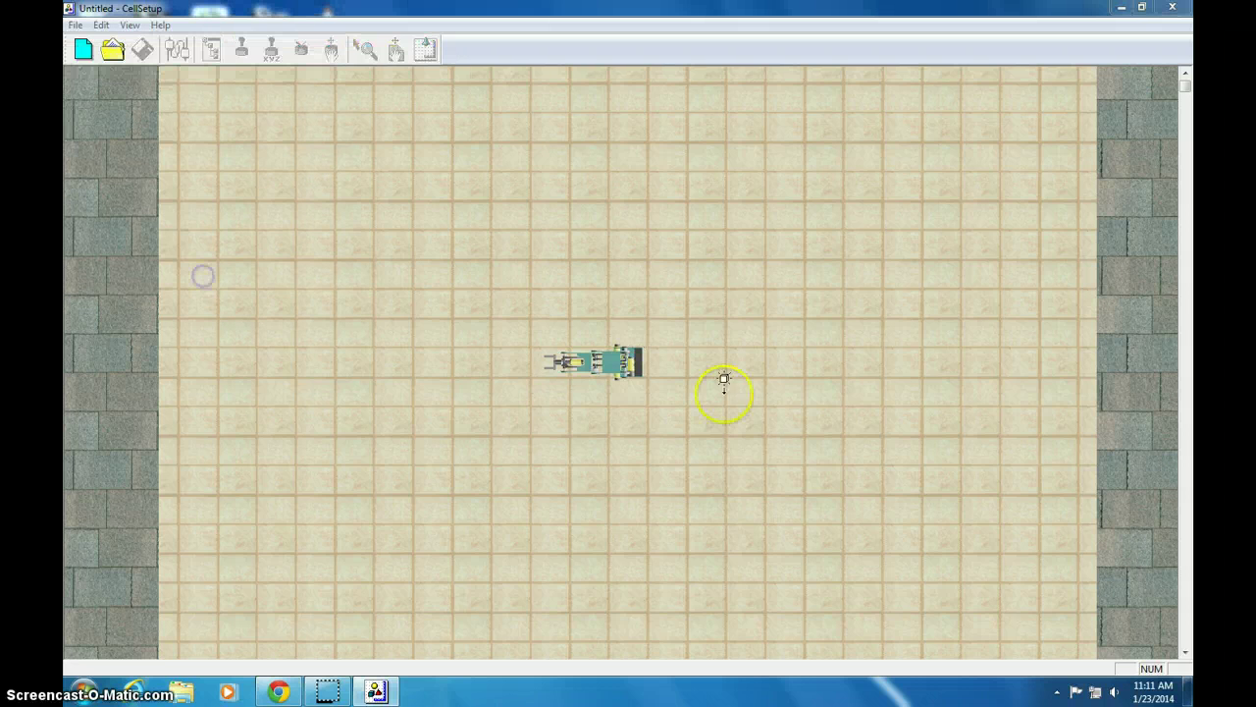
left_click(588, 342)
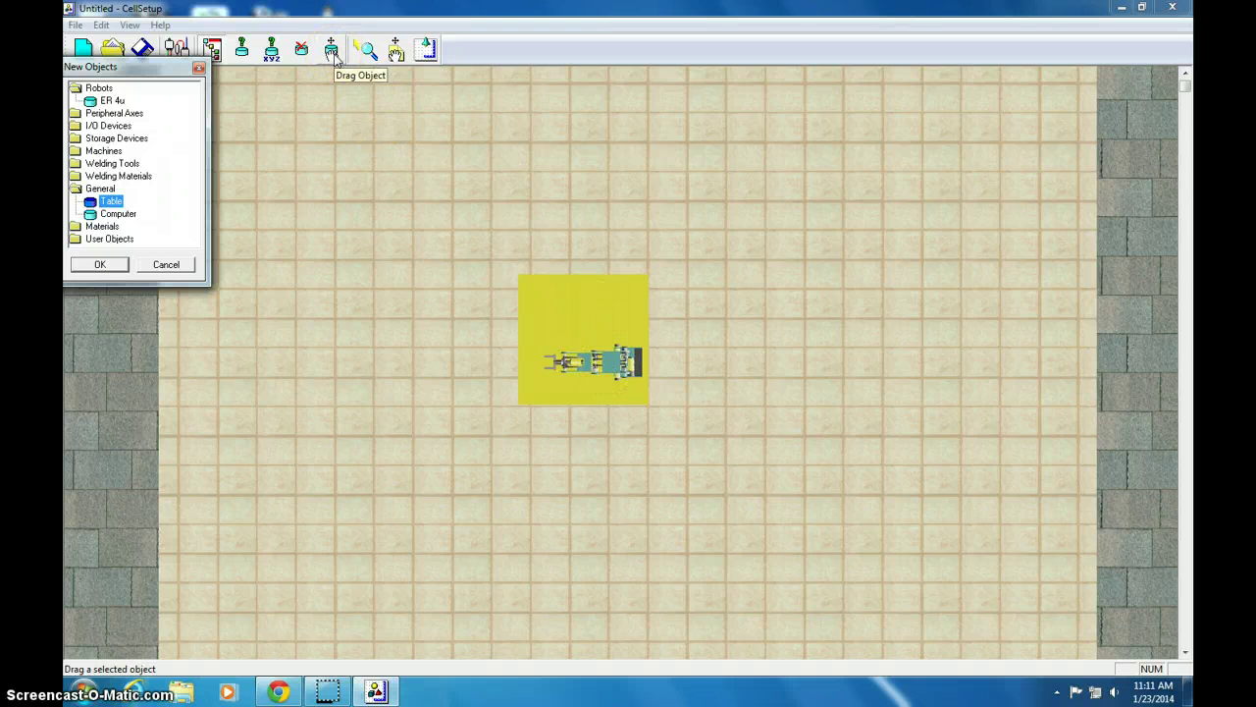
left_click(332, 49)
left_click_drag(589, 296, 666, 312)
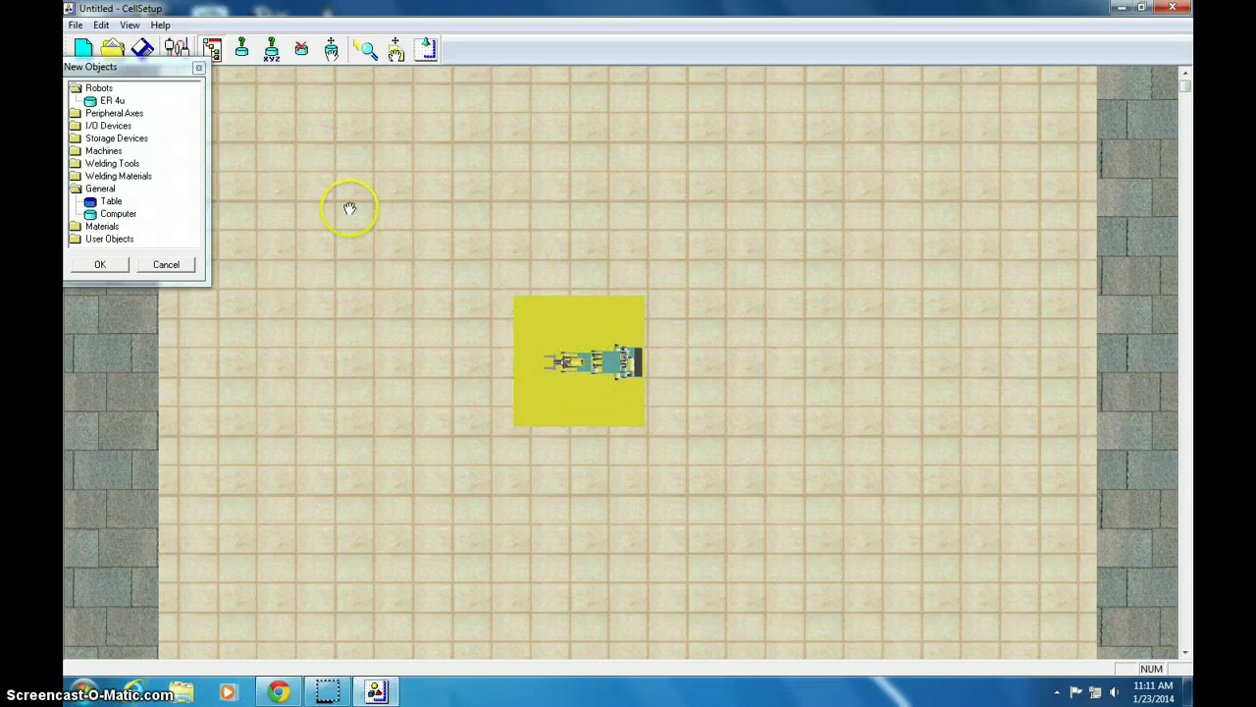
Step: Add a dark green Materials cube (CUBE1) onto the table, then close New Objects
double_click(100, 227)
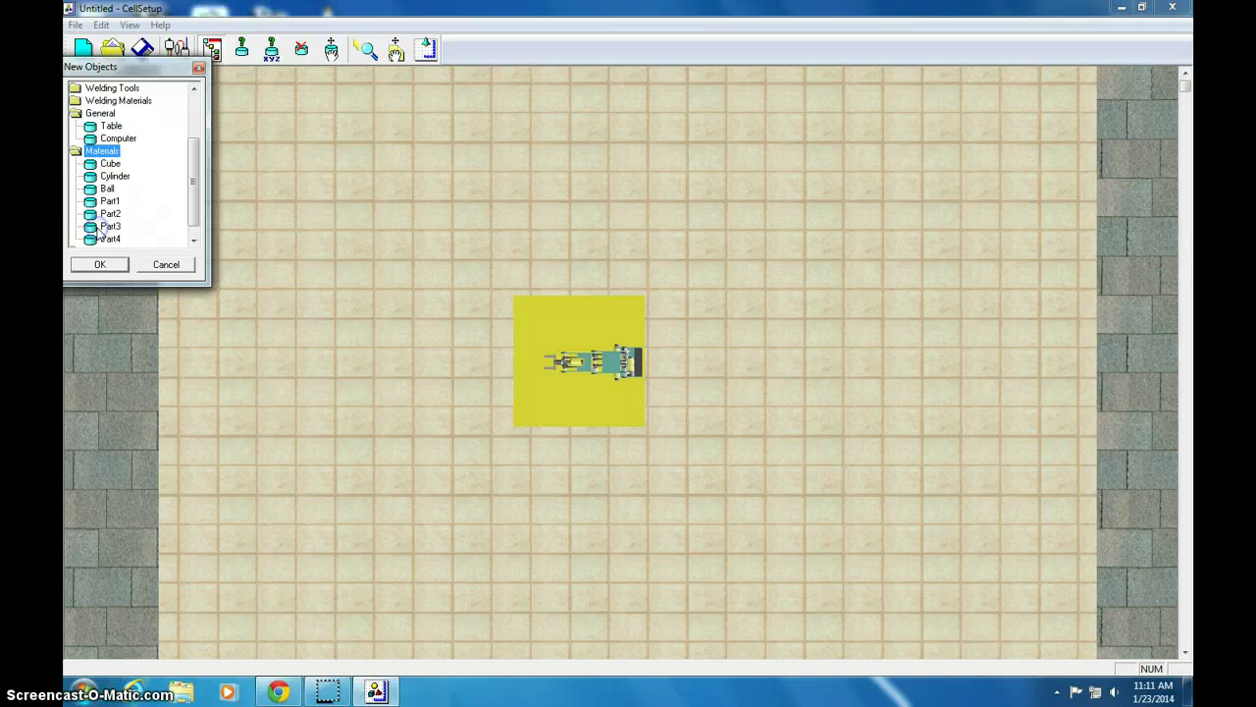
double_click(106, 163)
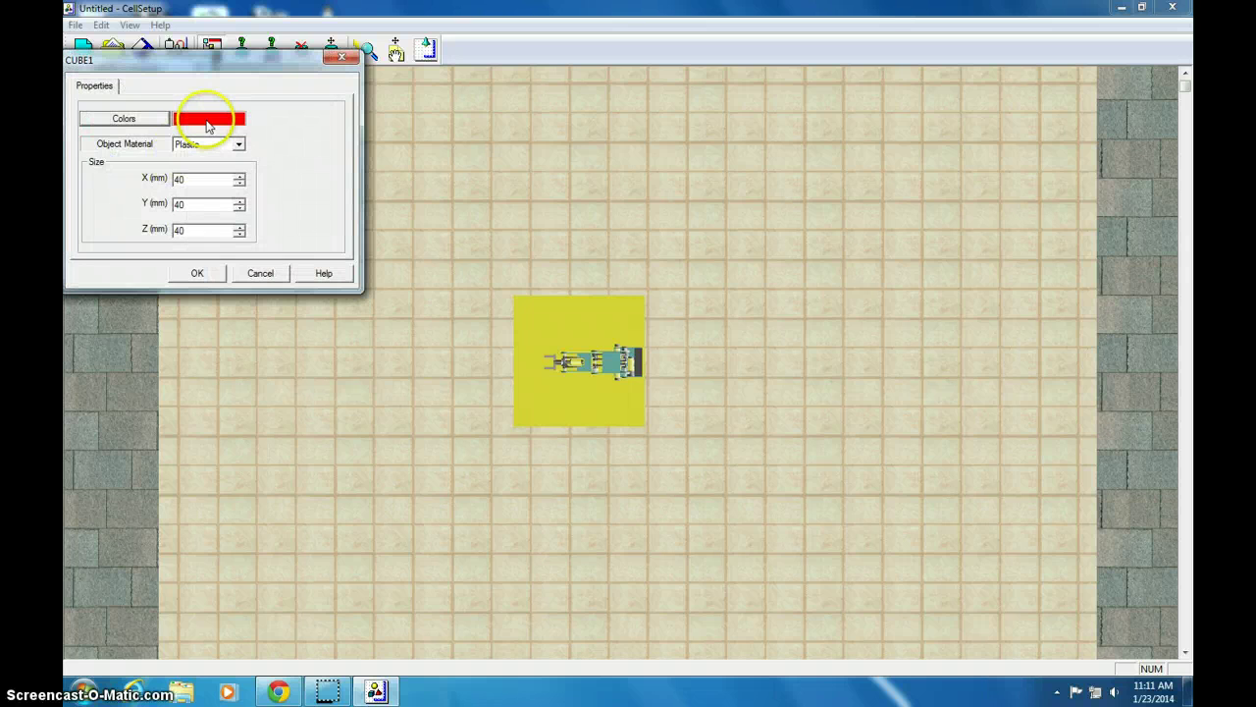
left_click(142, 119)
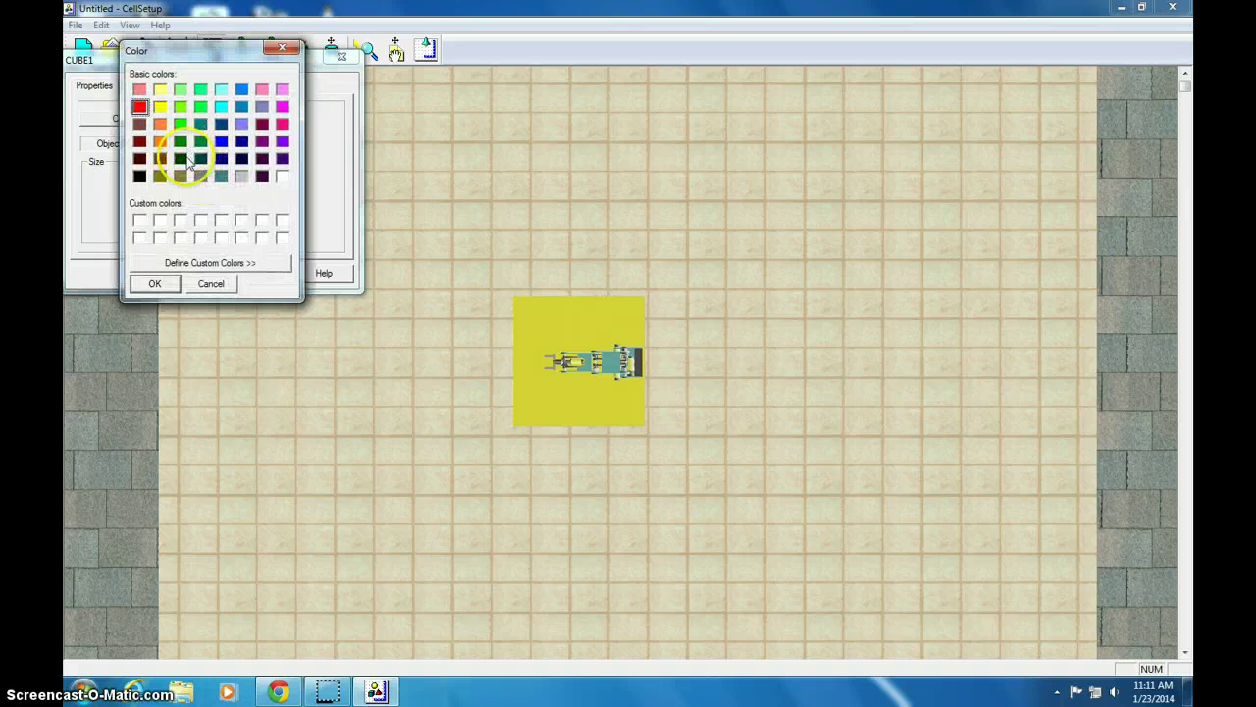
left_click(180, 141)
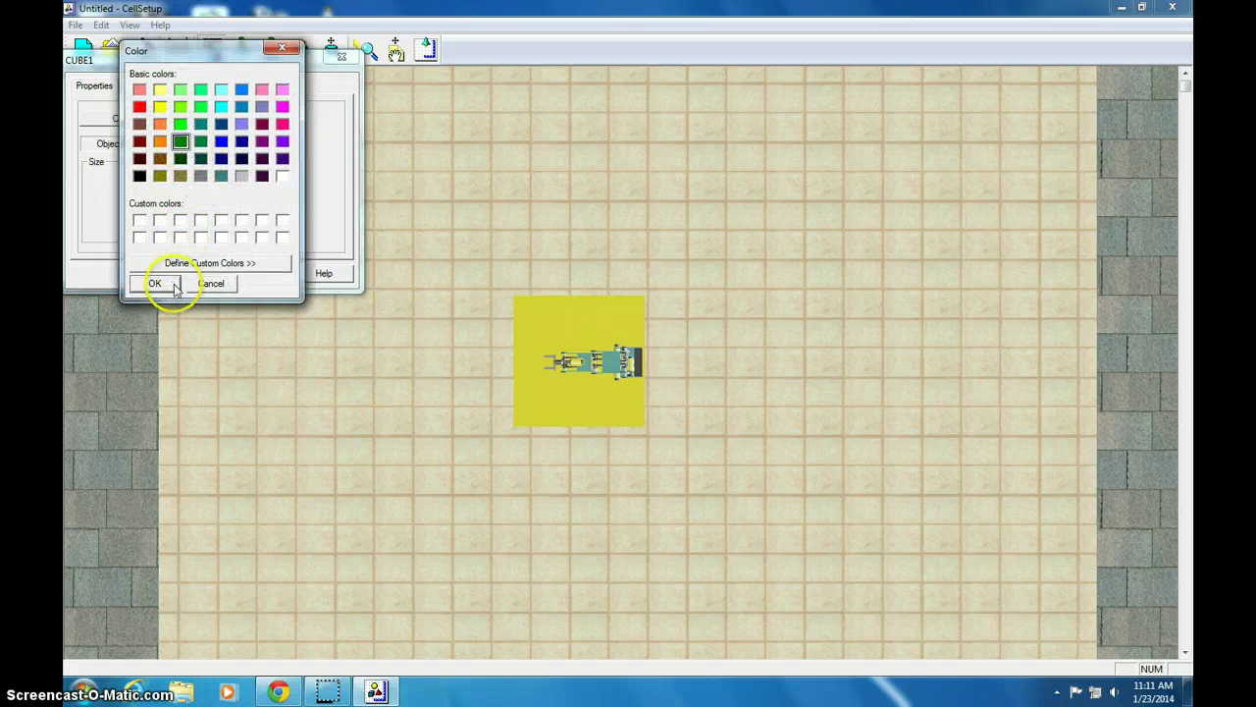
left_click(157, 282)
left_click(196, 271)
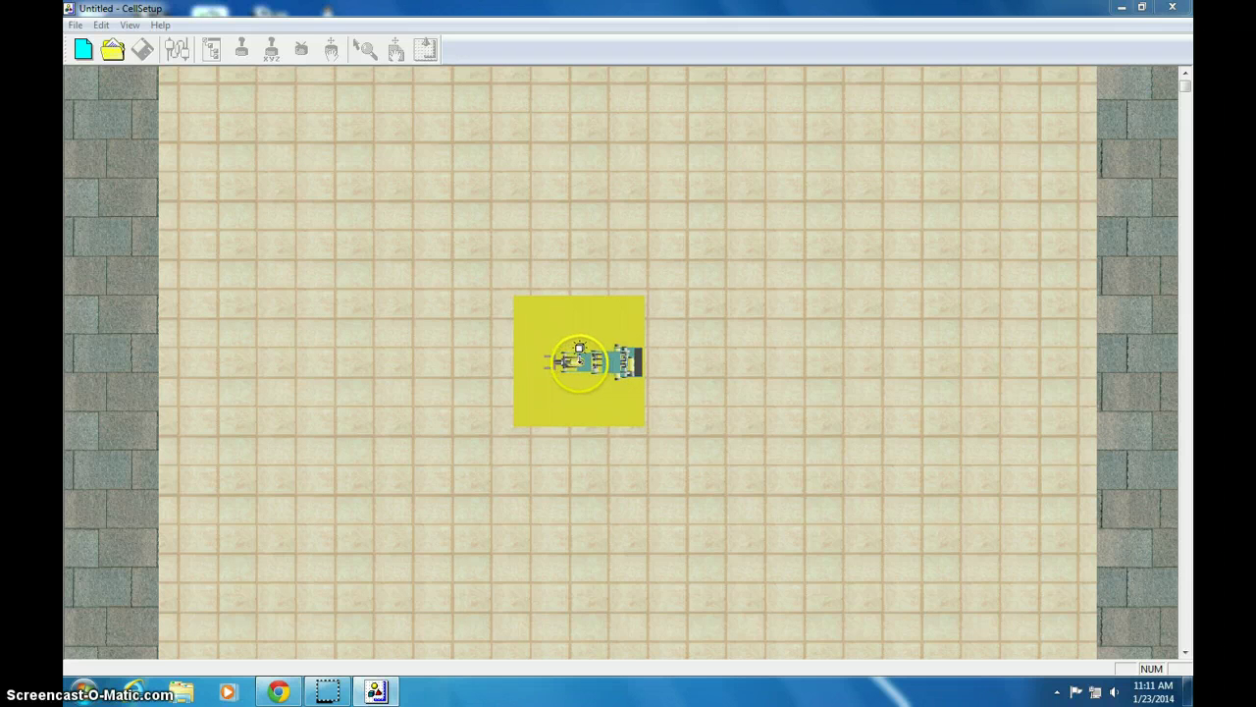
left_click(553, 392)
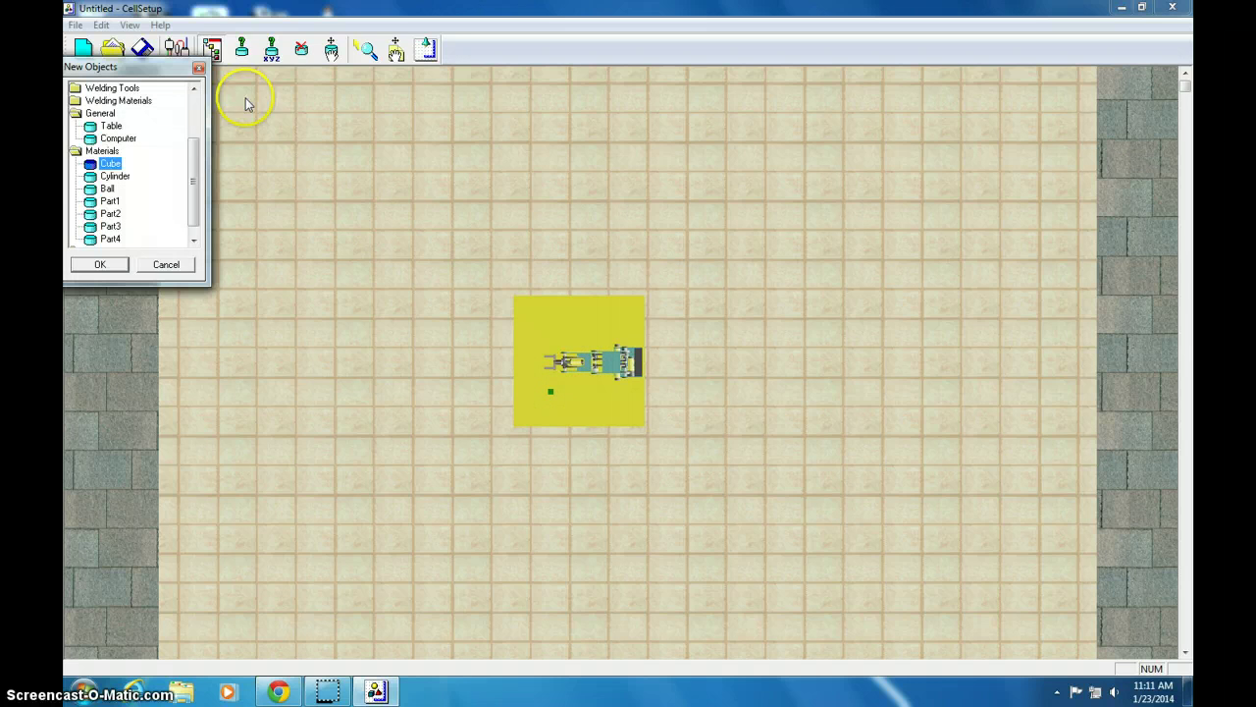
left_click(198, 66)
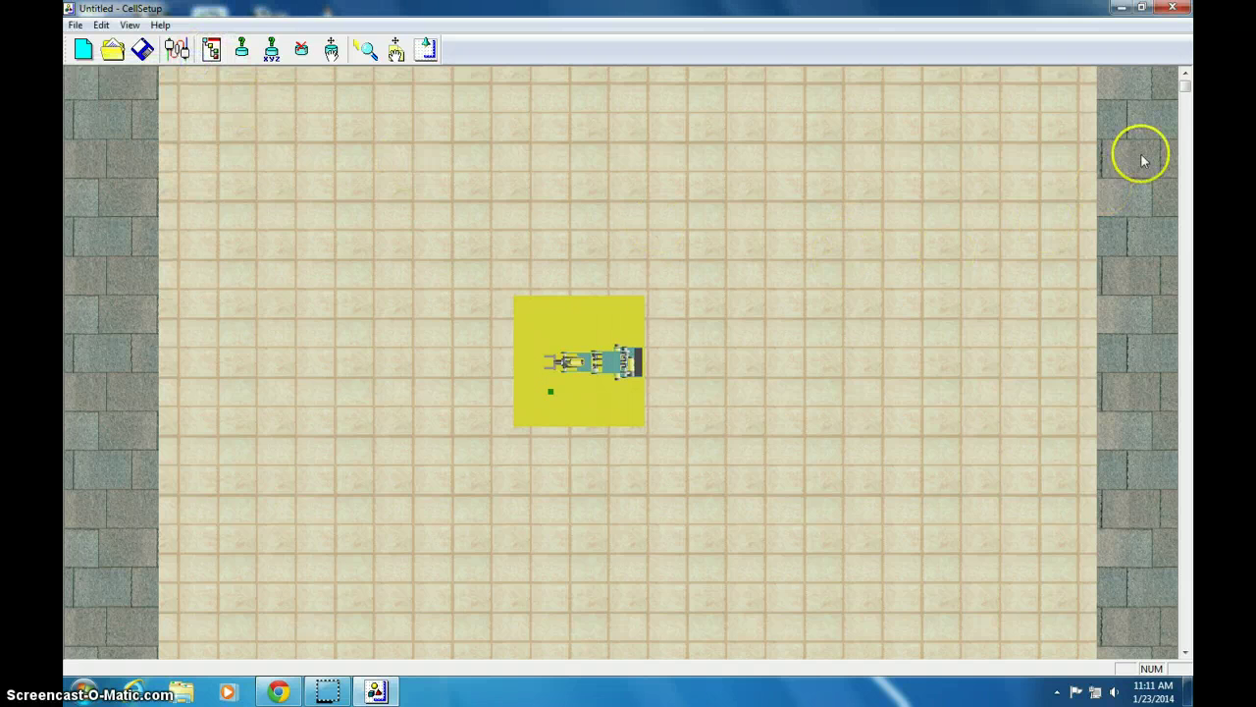
Step: Tilt into perspective and orbit to a front, elevated view of robot, table and cube
left_click_drag(1185, 89, 1188, 437)
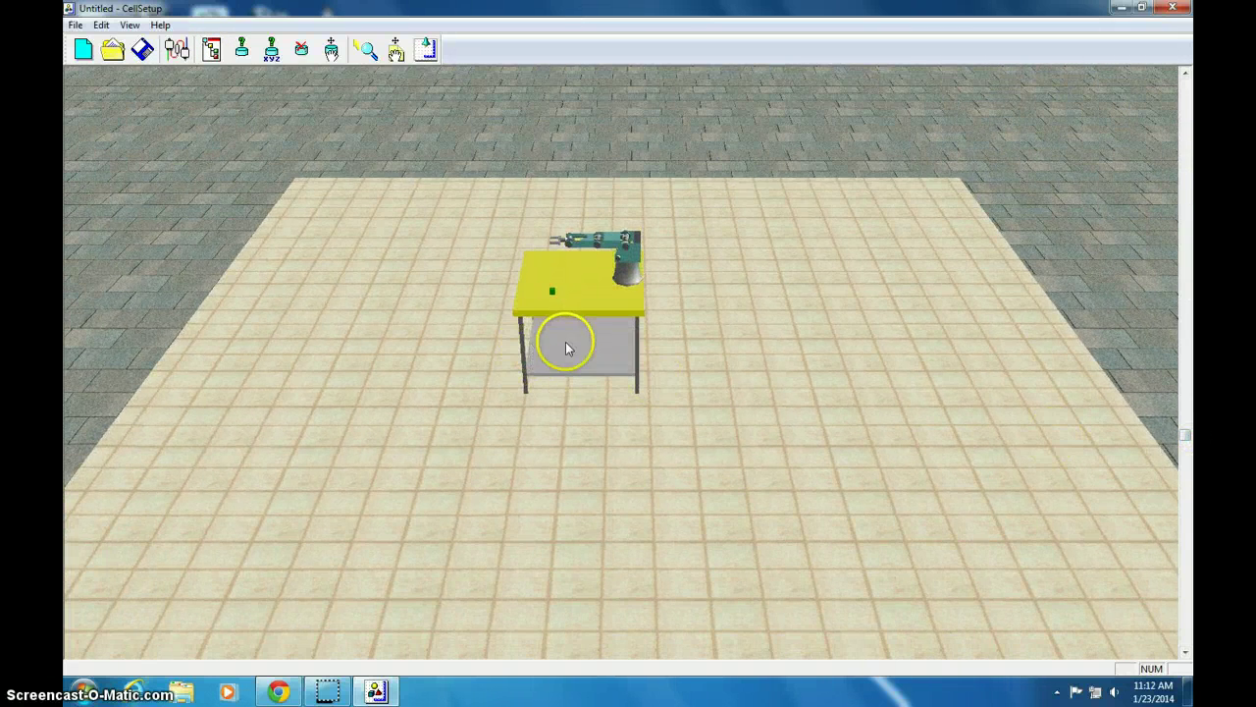
left_click_drag(530, 334, 585, 77)
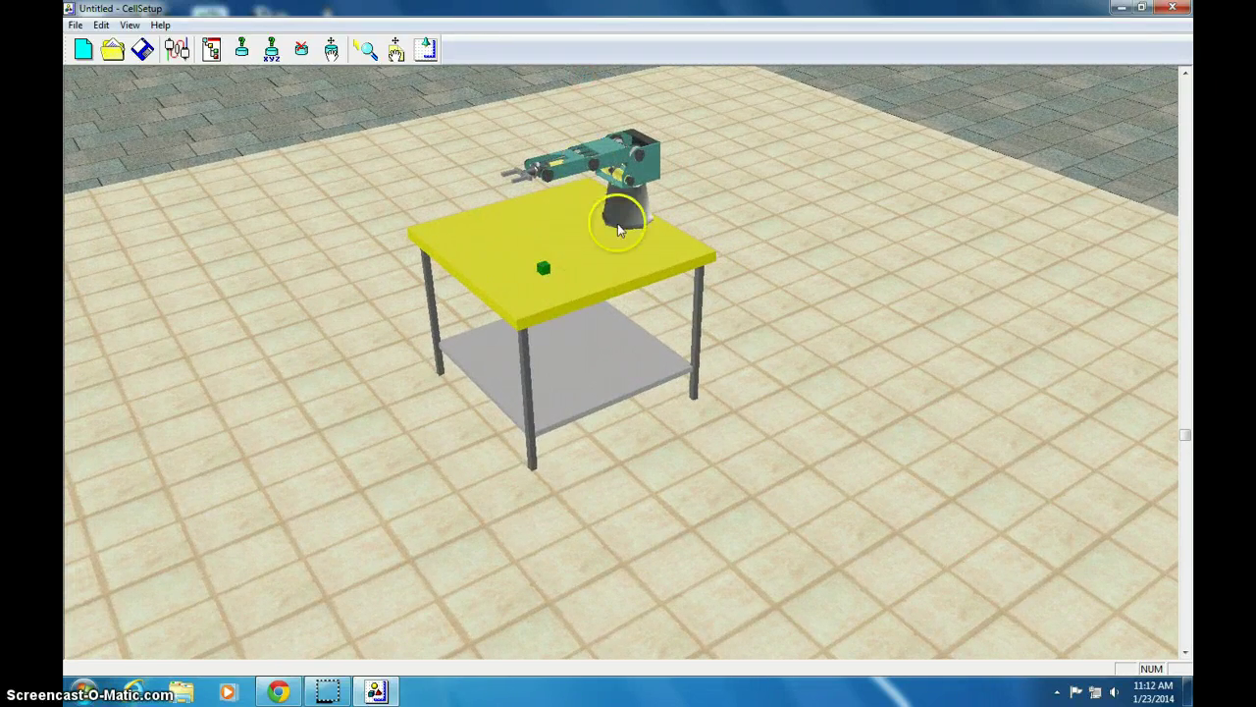
left_click_drag(543, 266, 516, 252)
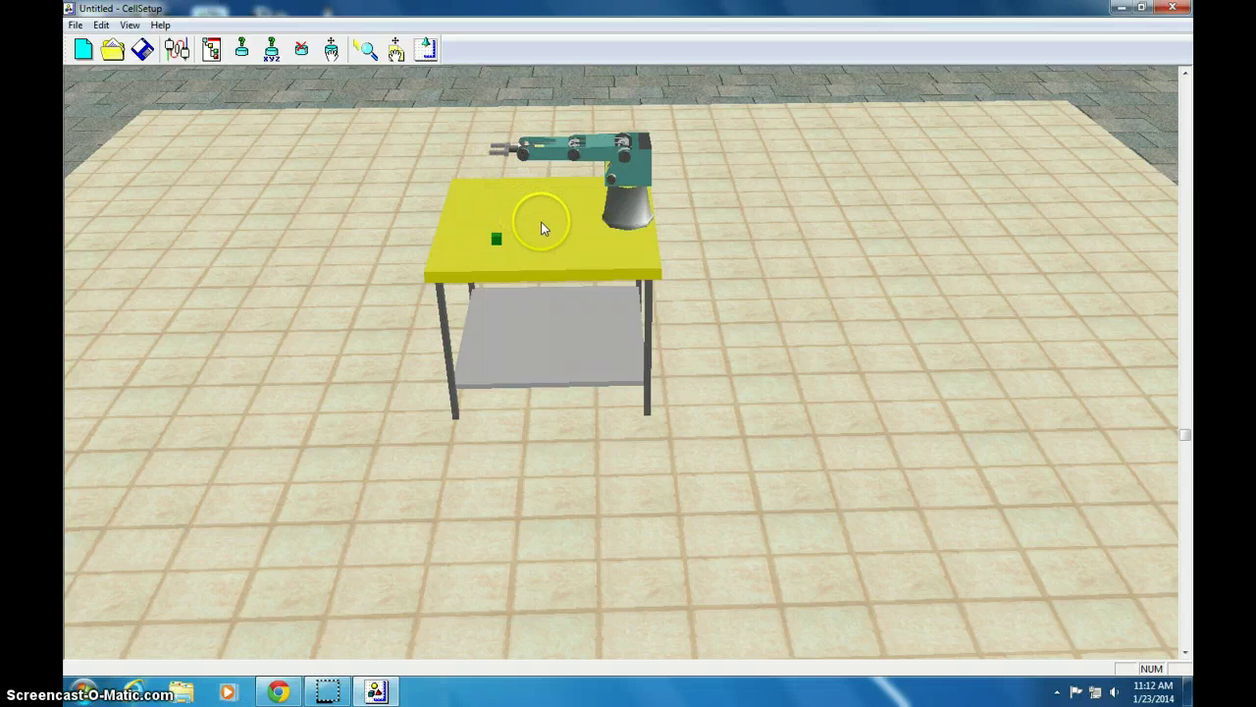
left_click(338, 55)
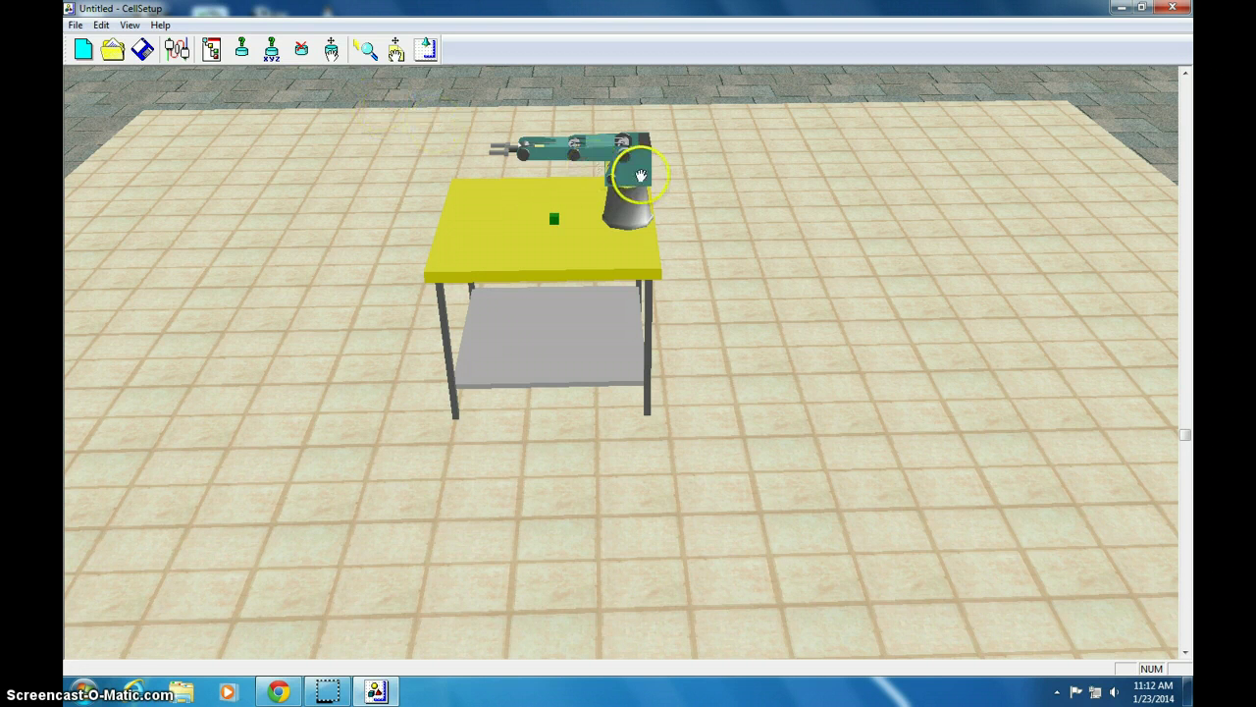
Step: Show positions and set CUBE1's position to X 400, Y 0 mm
left_click(272, 51)
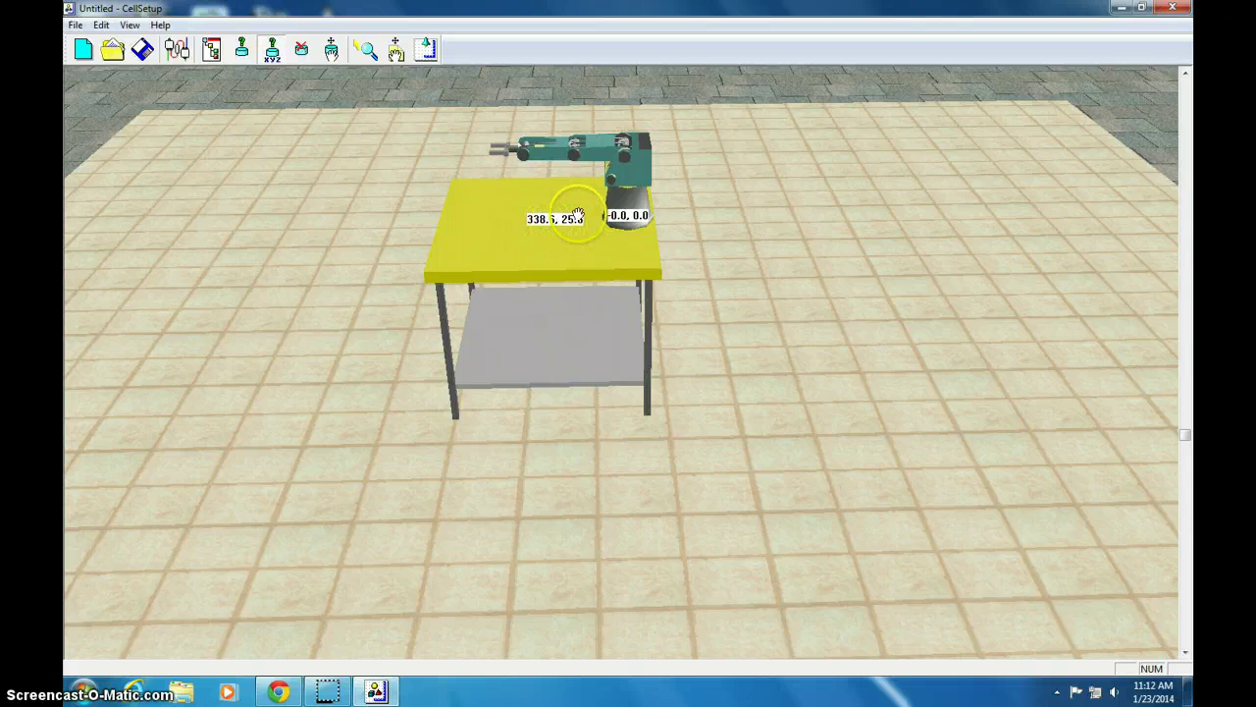
left_click_drag(552, 216, 516, 140)
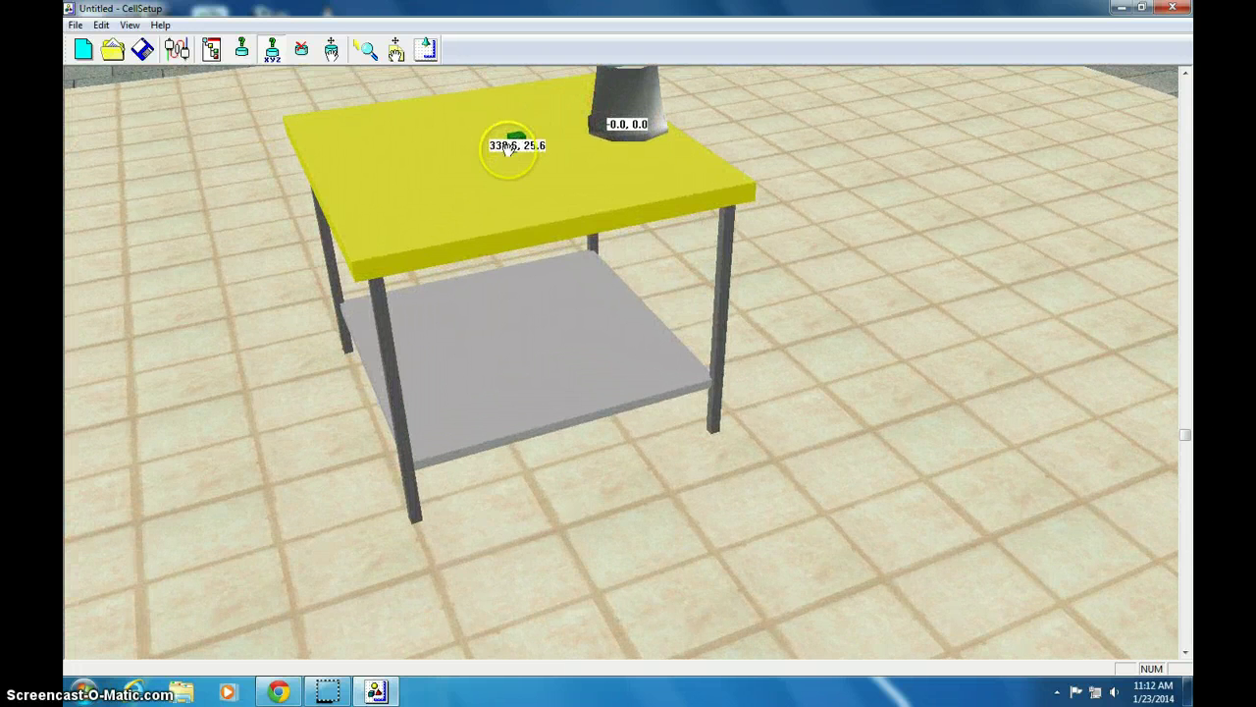
right_click(496, 155)
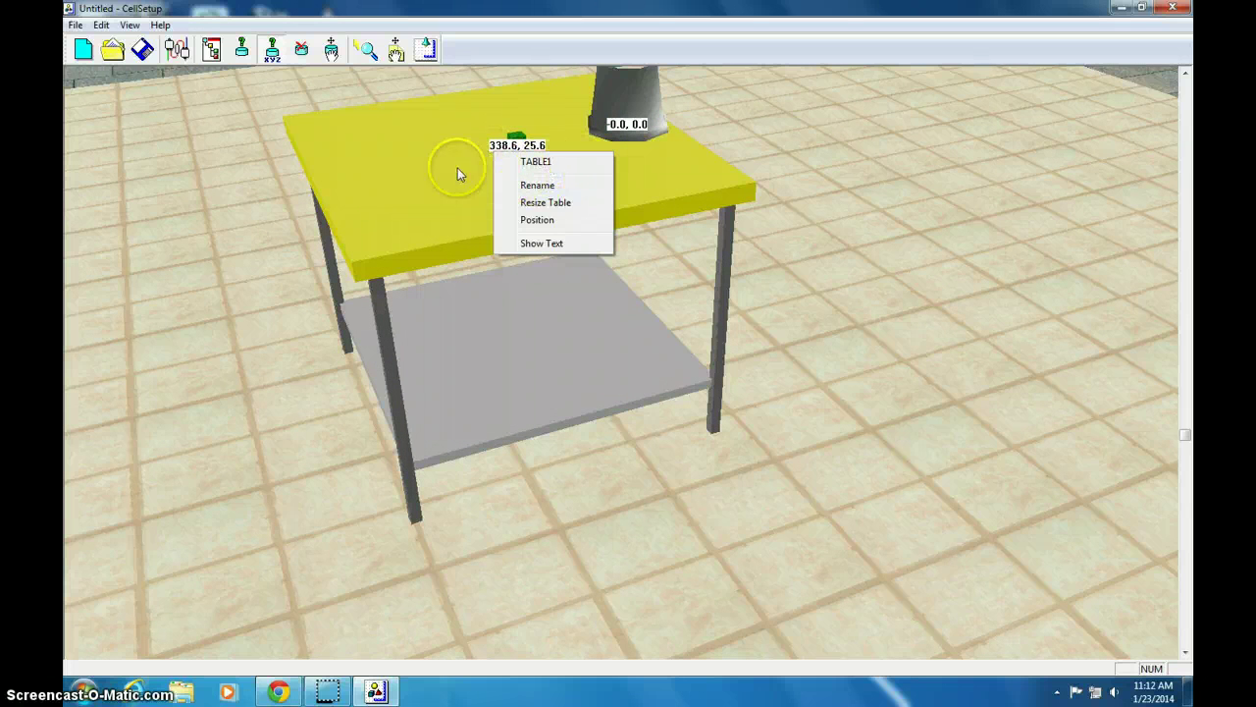
left_click(421, 162)
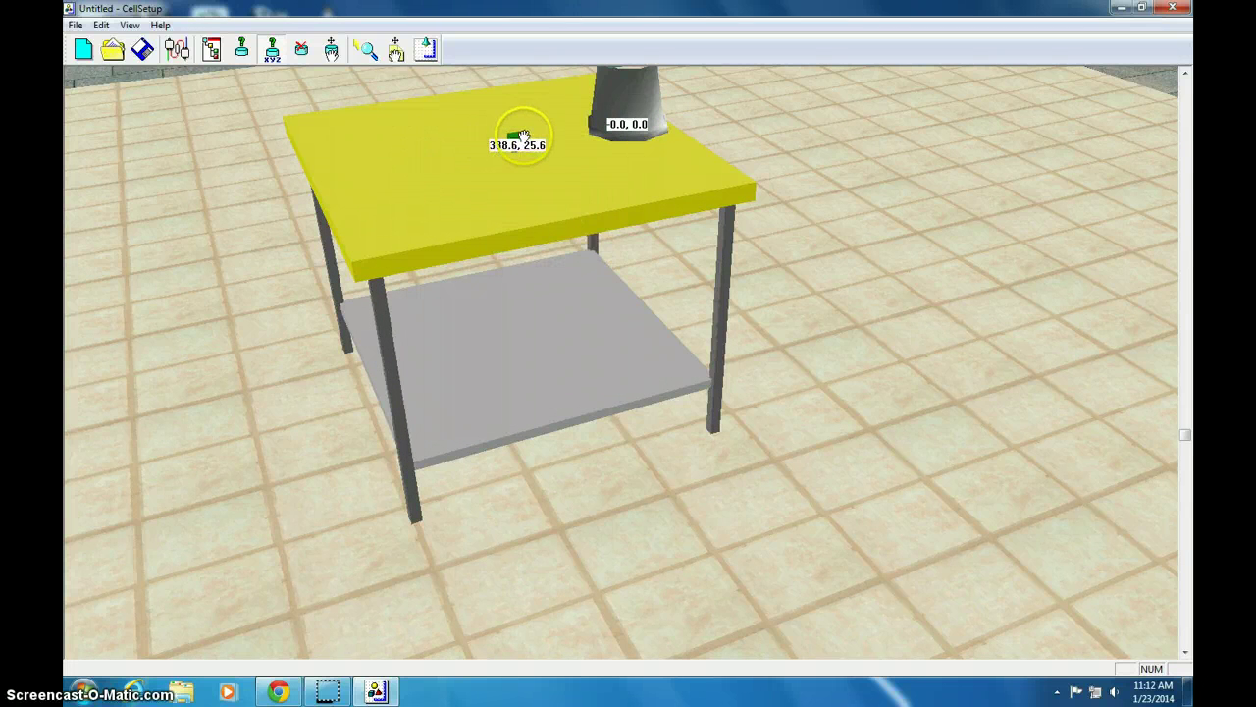
right_click(517, 139)
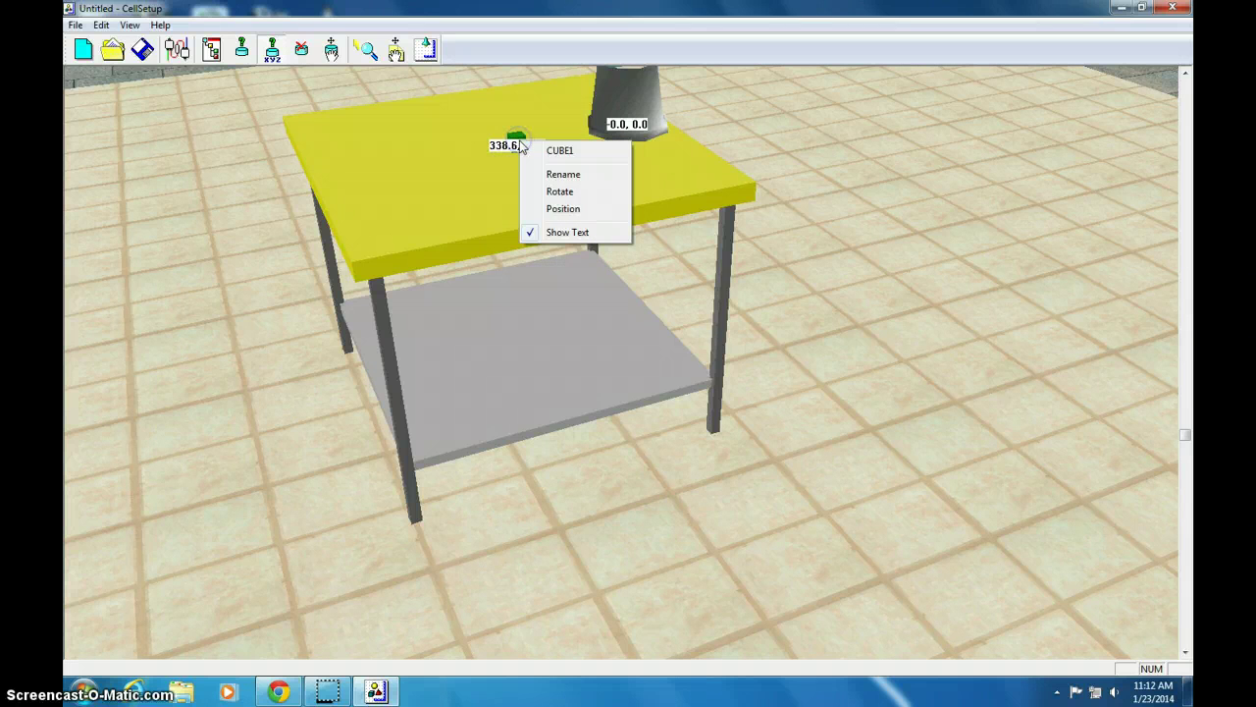
left_click(550, 218)
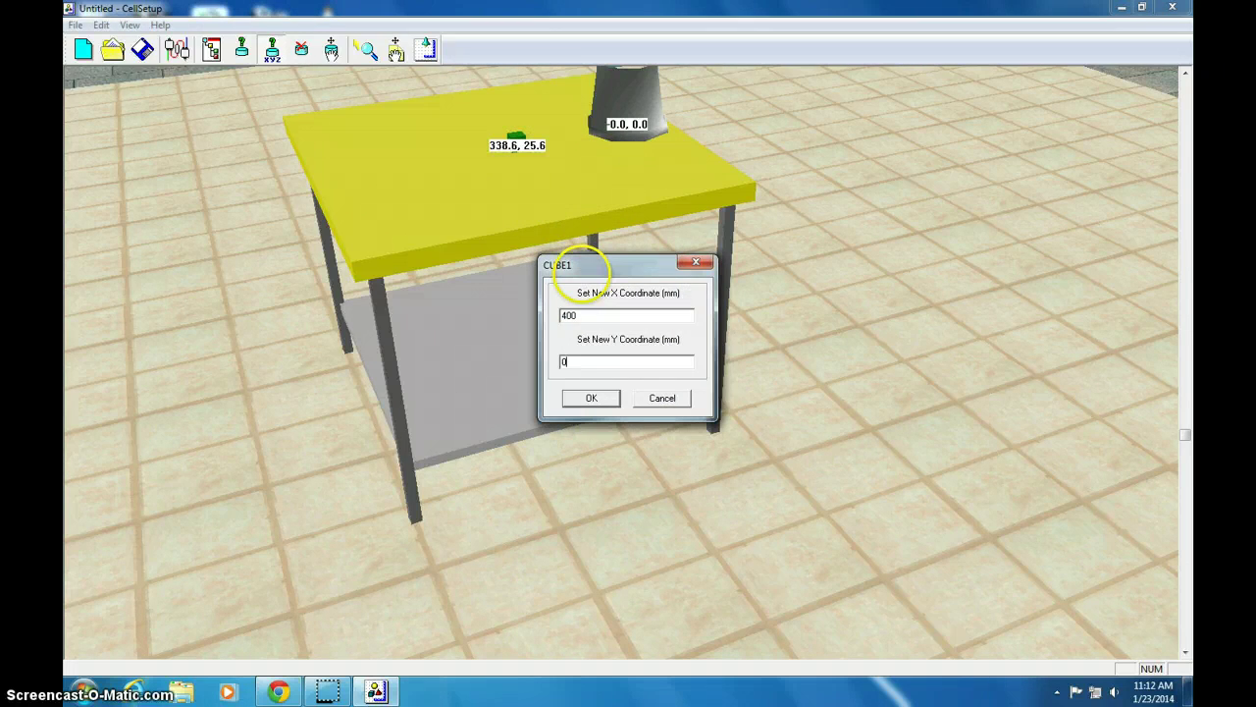
left_click(590, 398)
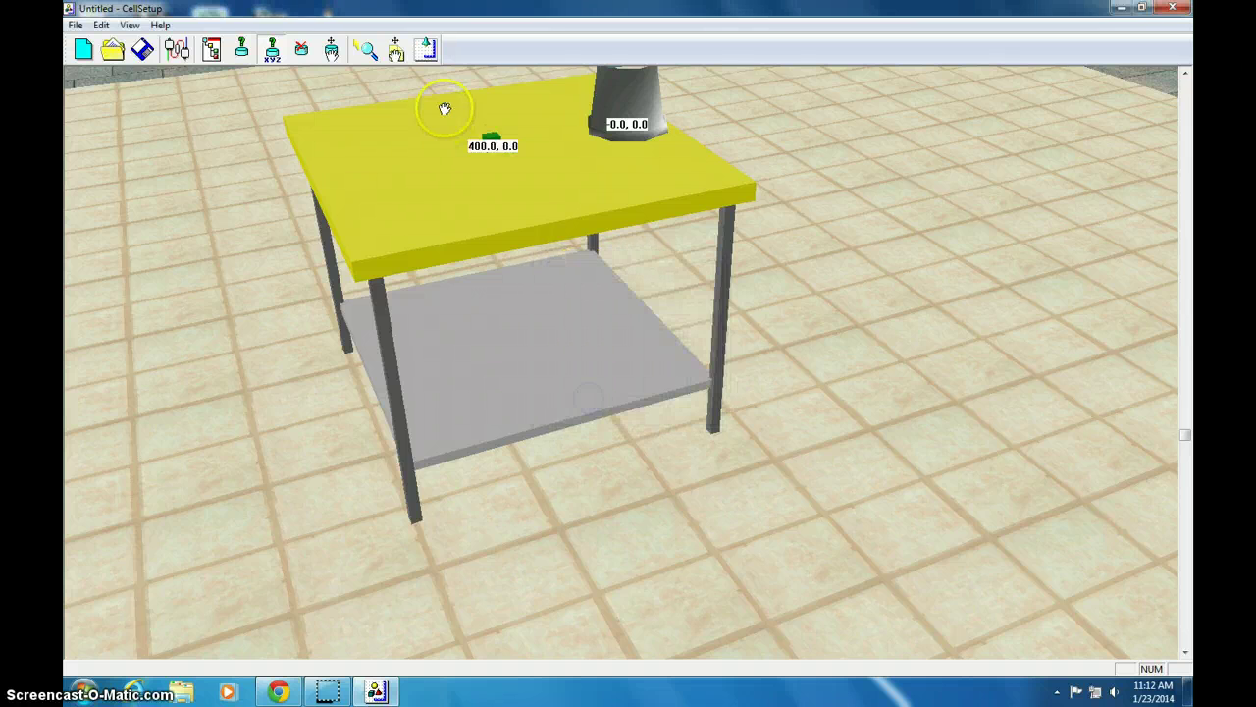
mouse_move(500, 147)
right_mouse_down()
mouse_move(519, 197)
mouse_move(609, 225)
mouse_move(545, 224)
right_mouse_up()
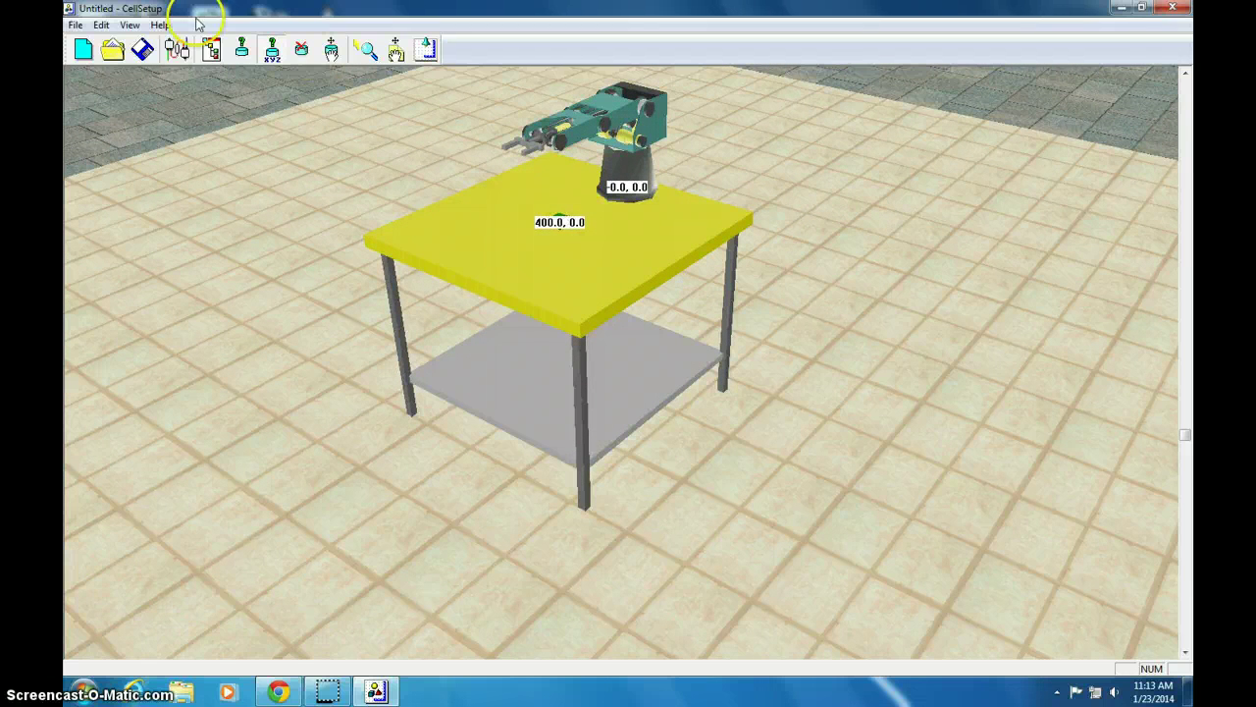
Step: Save As 'Pick and Place' (.3dc) in the Cell Setup folder, overwriting the old file
left_click(75, 24)
left_click(110, 95)
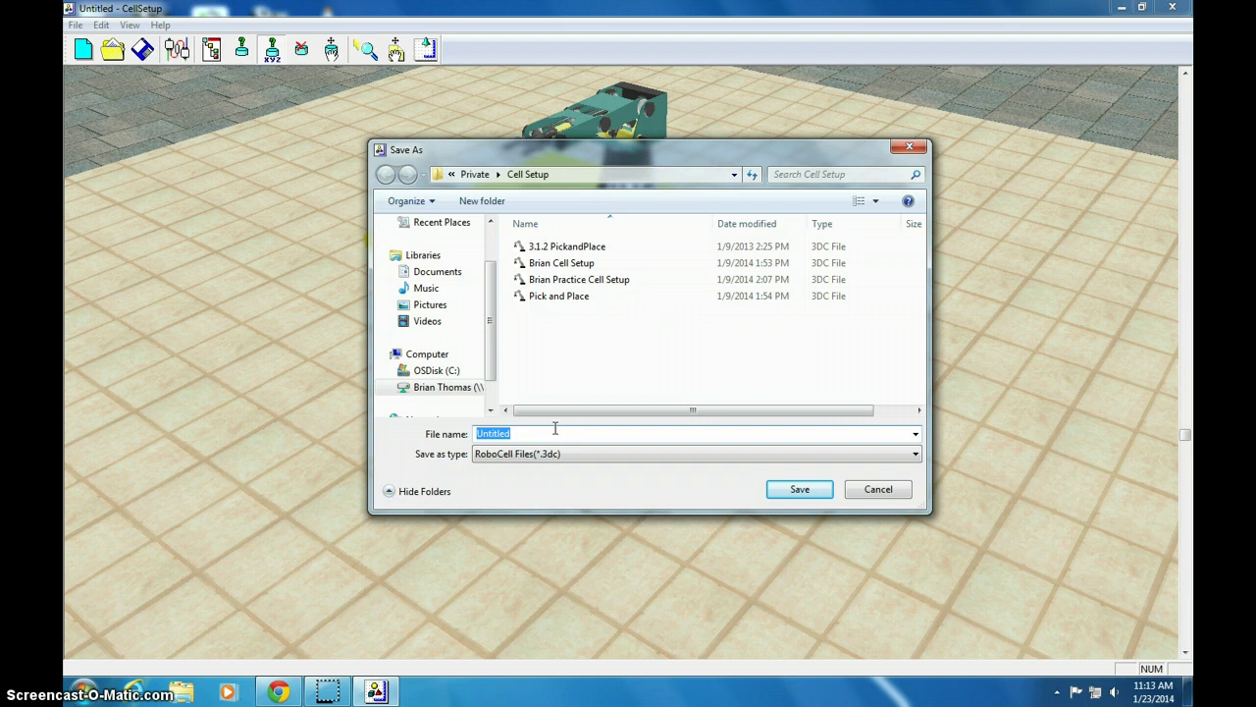
type("Pick and Place")
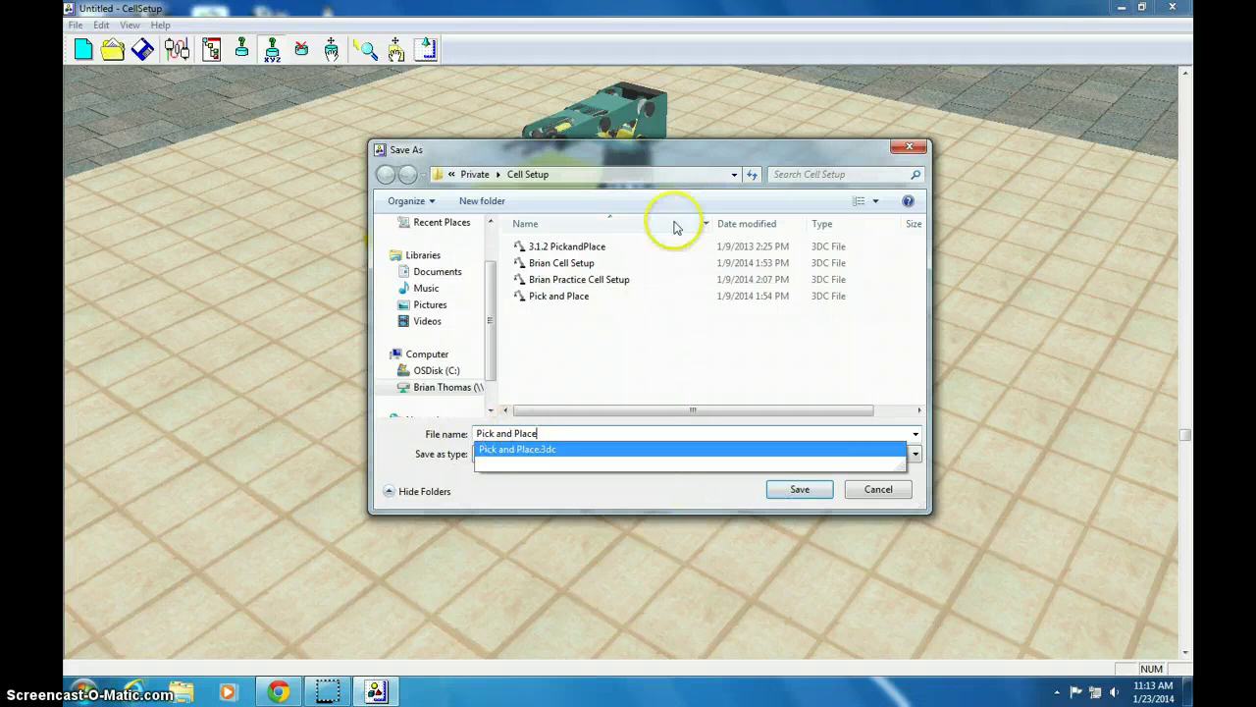
left_click_drag(626, 162, 873, 331)
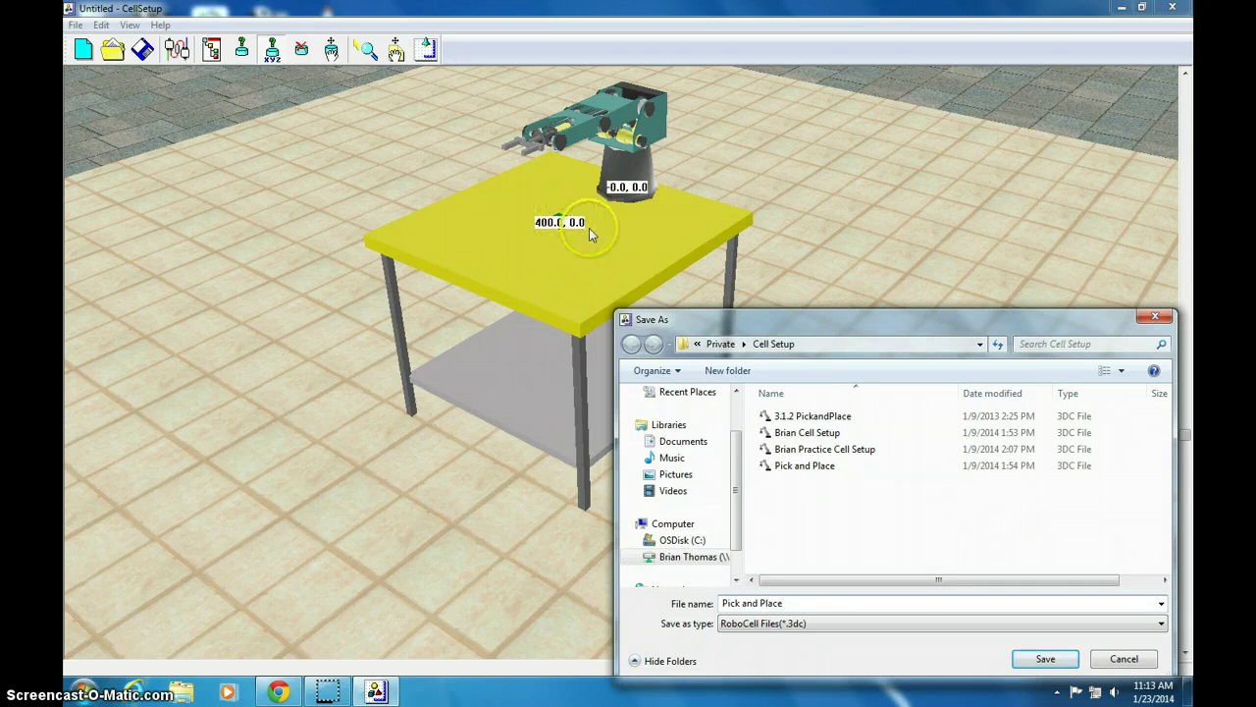
left_click_drag(808, 319, 635, 229)
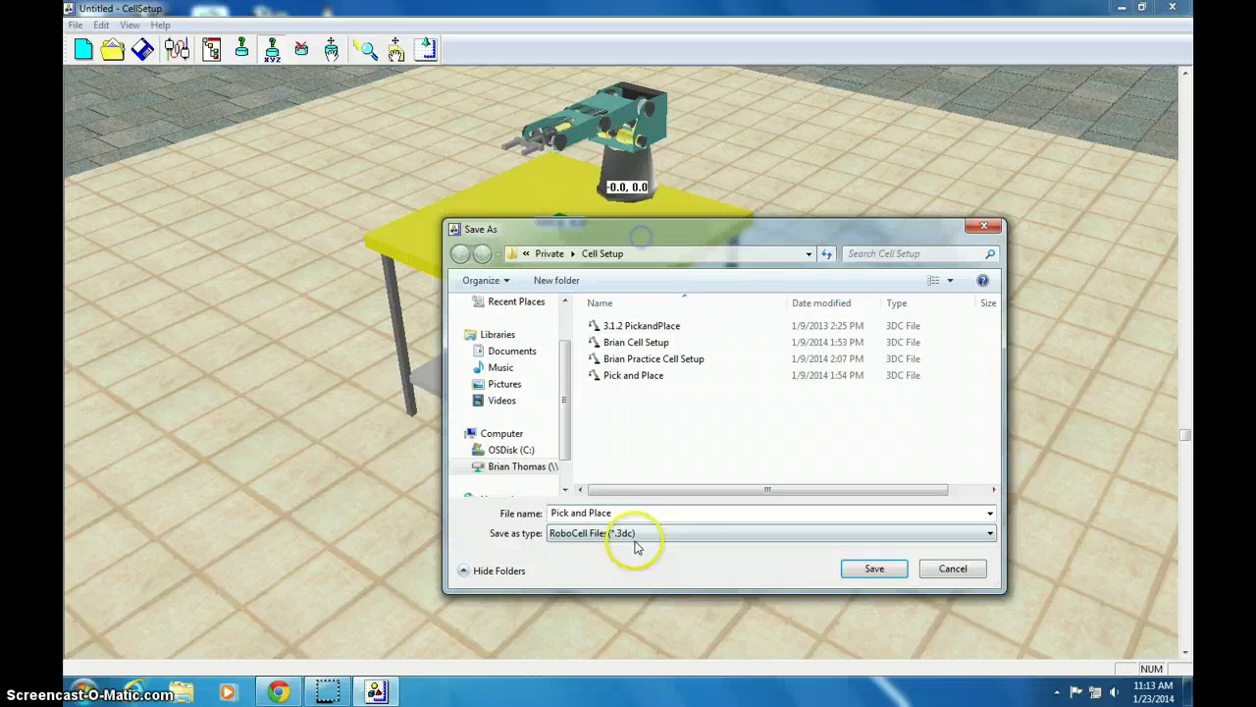
left_click(612, 513)
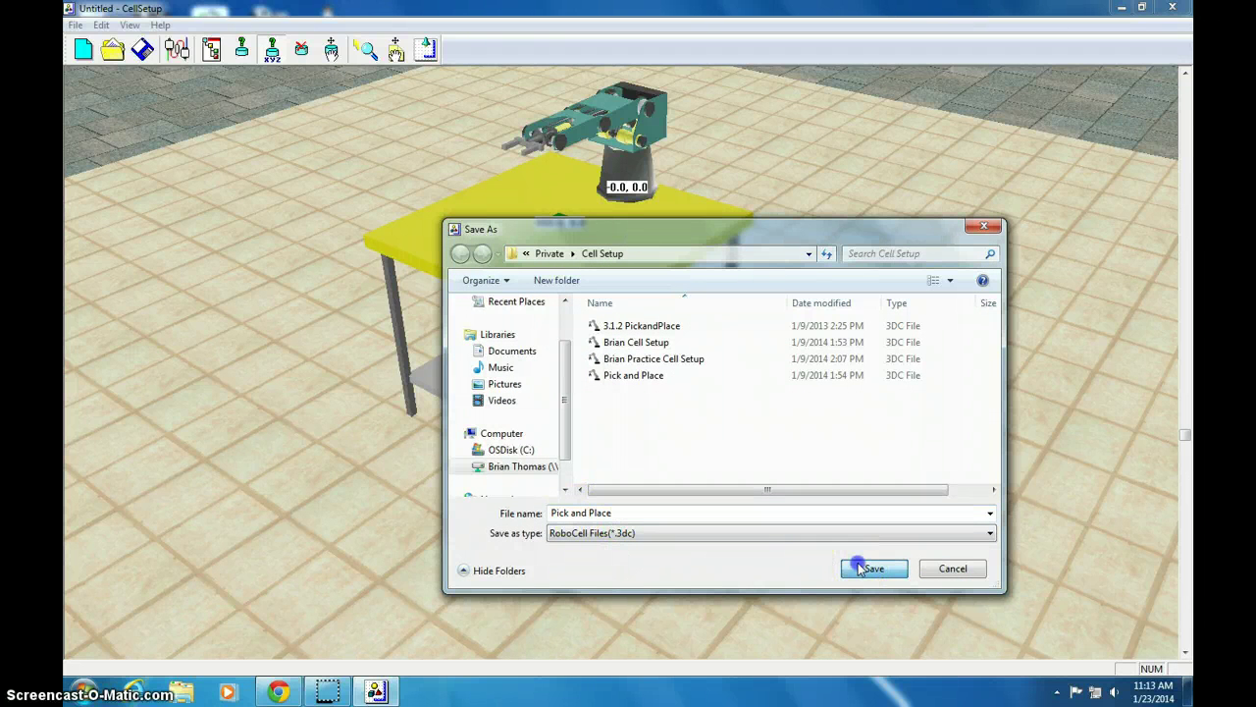
left_click(858, 569)
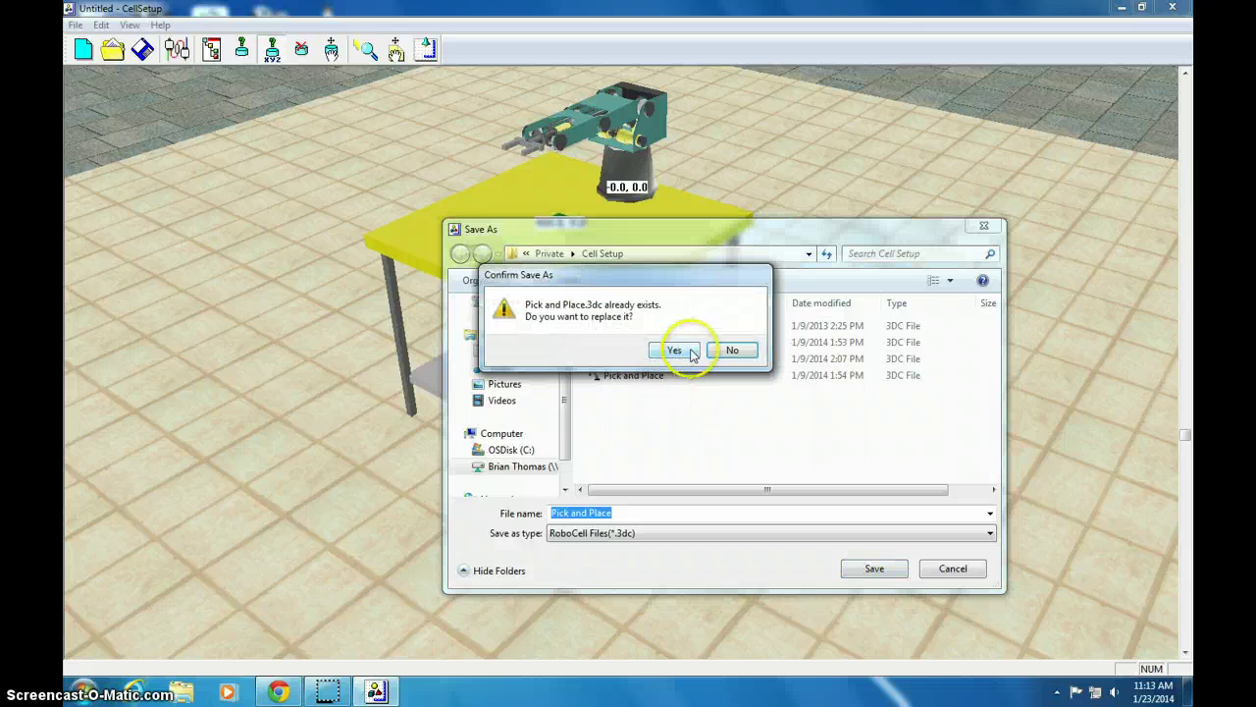
left_click(689, 352)
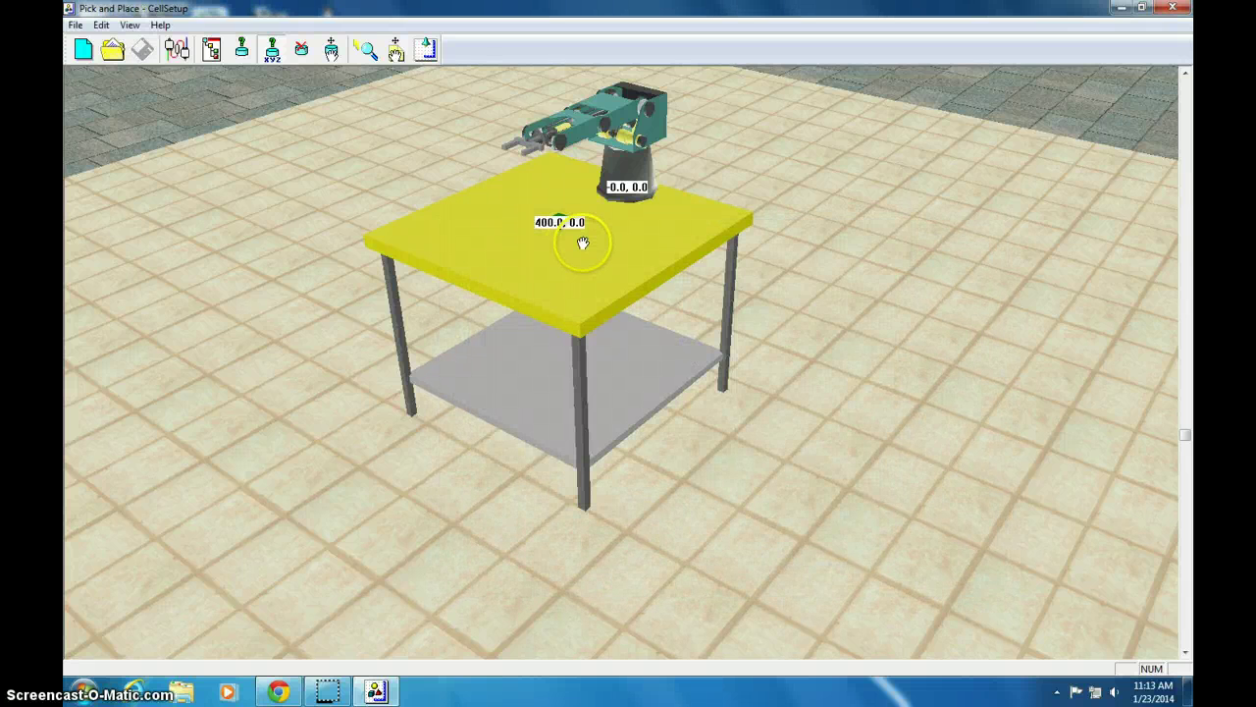